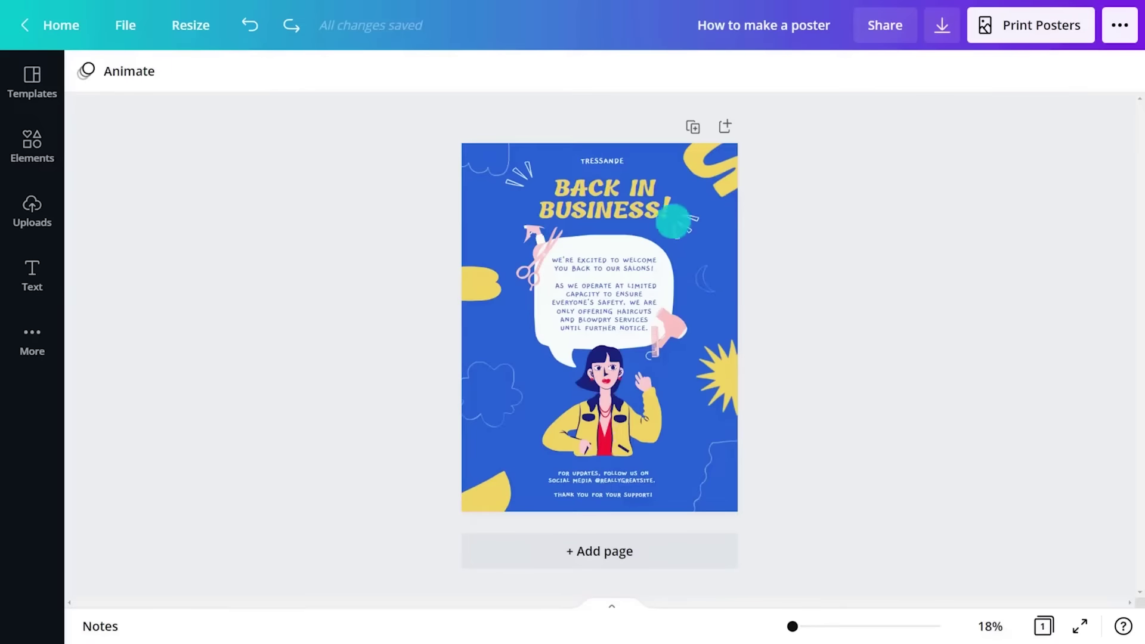
Set the "BACK IN BUSINESS!" headline to font size 110 in the Agrandir Medium font.
left_click(631, 208)
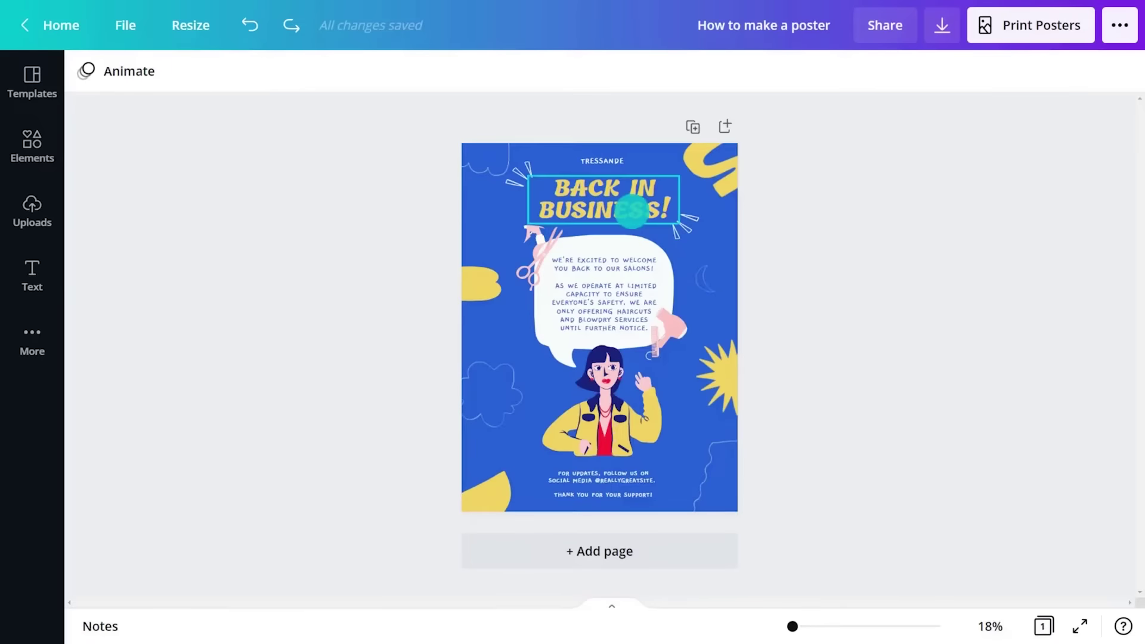
left_click(632, 208)
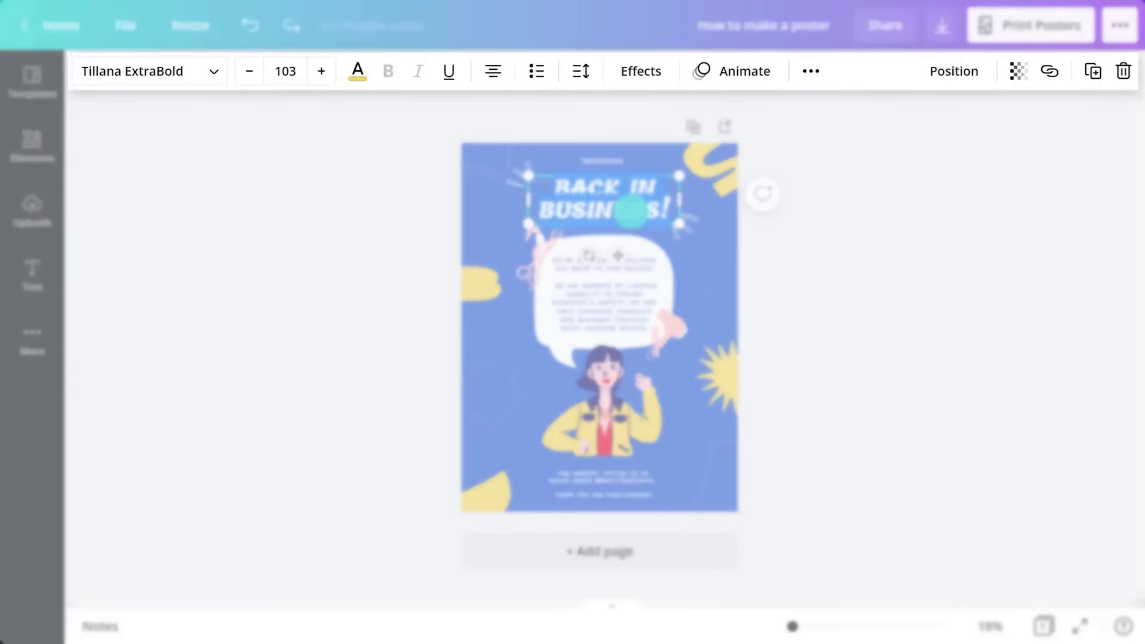
left_click(285, 71)
type("110")
key("Return")
left_click(219, 77)
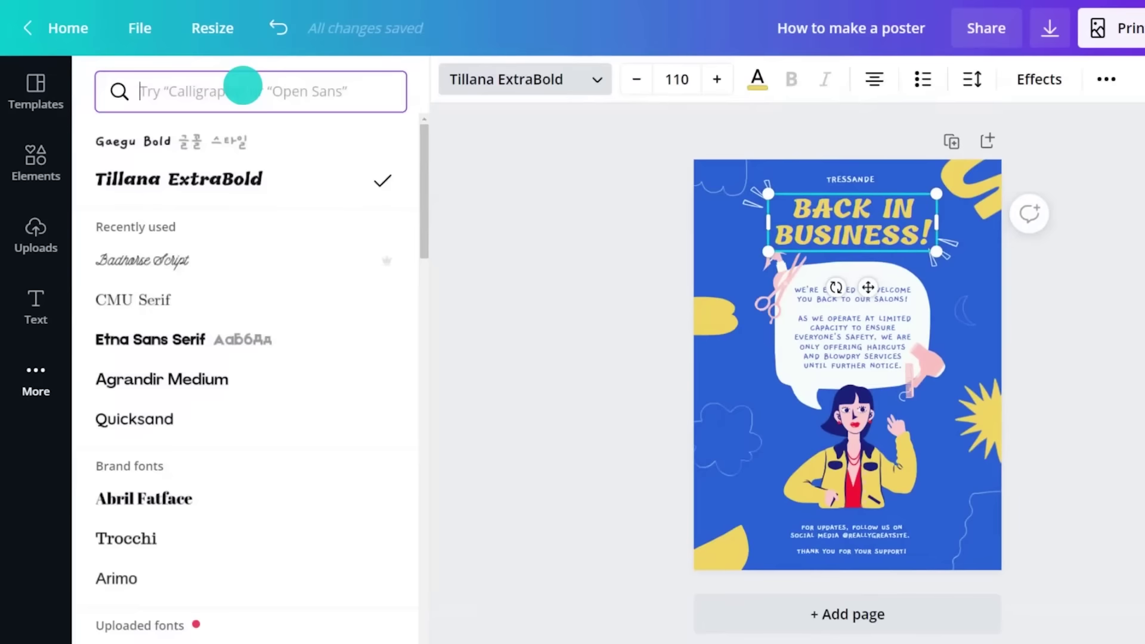
left_click(161, 379)
Search the fonts for "sans serif" and try Etna Sans Serif on the speech bubble text.
double_click(850, 327)
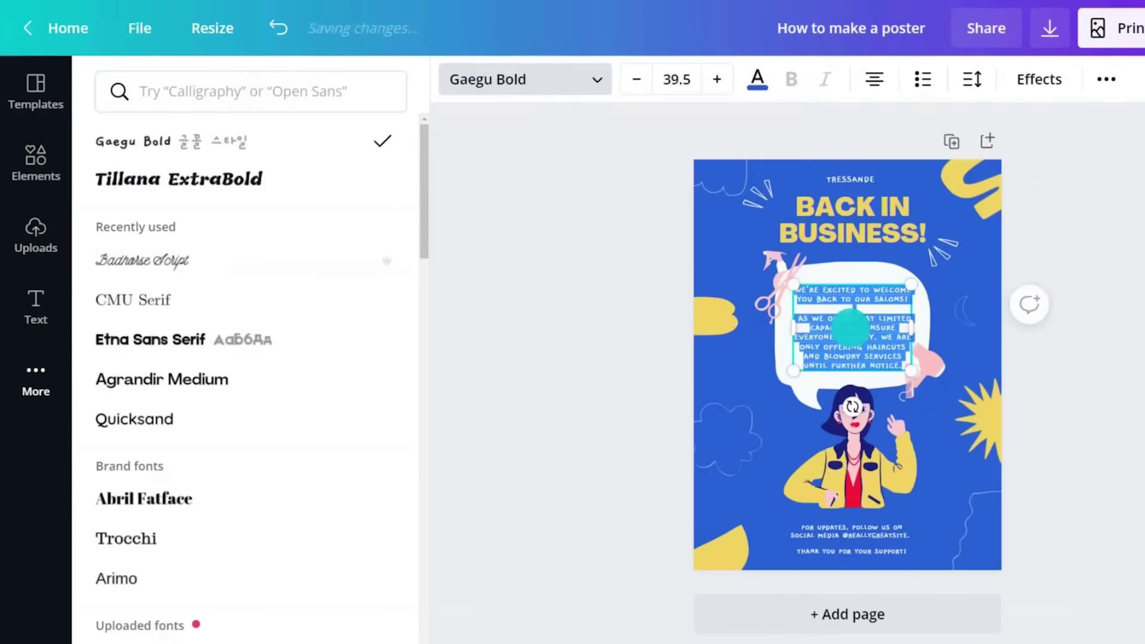
left_click(296, 91)
type("sans serif\\")
key("BackSpace")
left_click(260, 174)
Search the fonts for "serif" and try CMU Serif on the speech bubble text.
left_click_drag(203, 91, 128, 92)
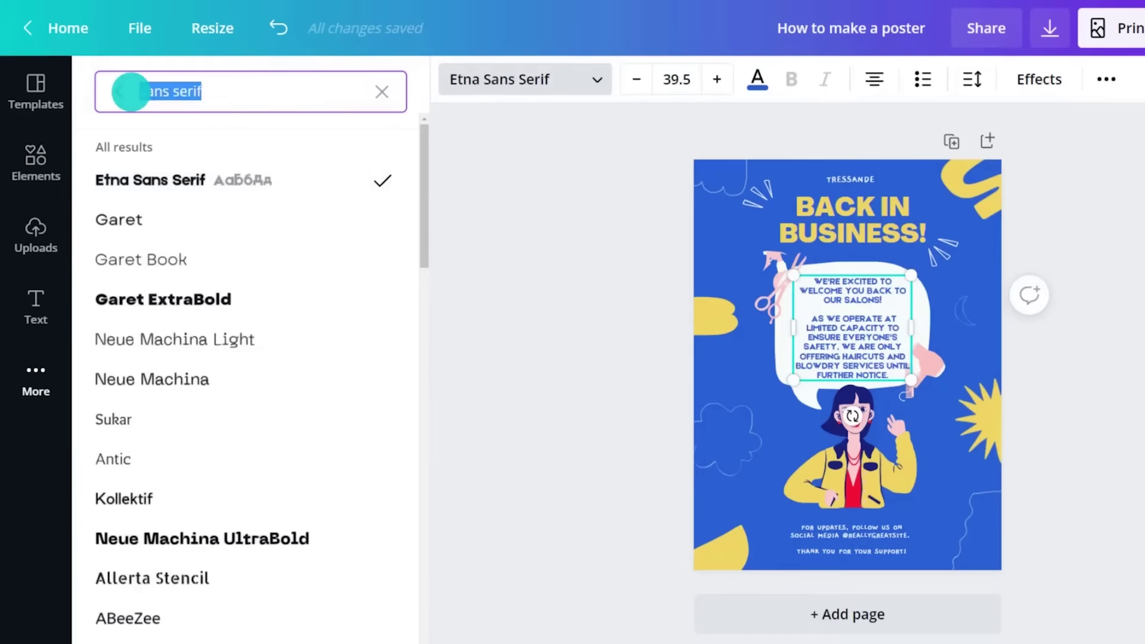
type("serif")
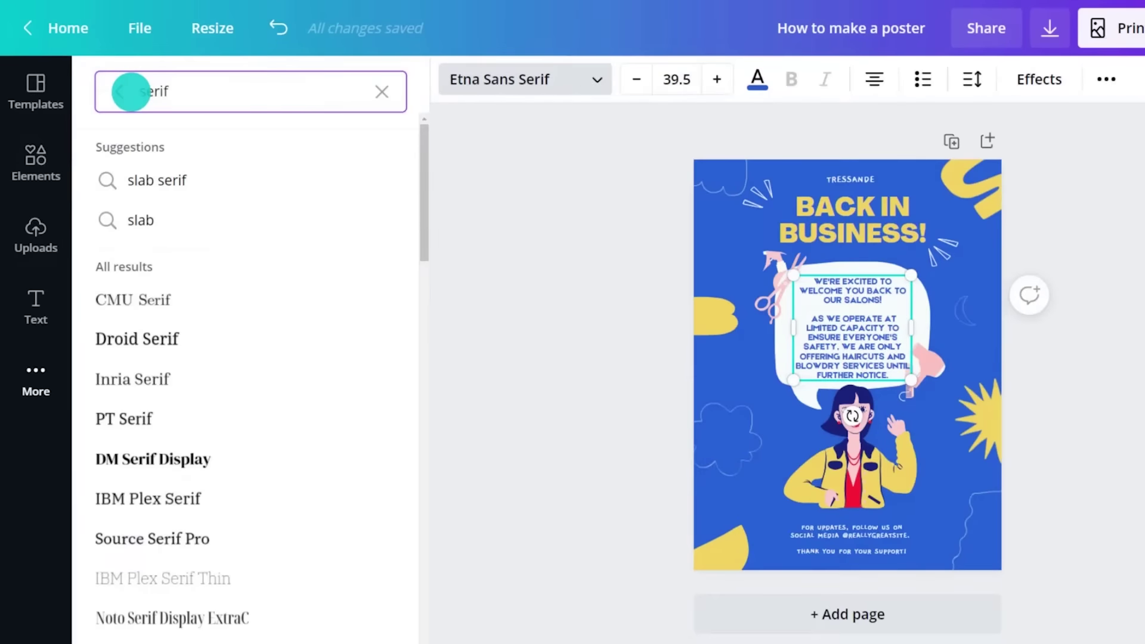
left_click(133, 300)
Search the fonts for "script", try Badhorse Script on the speech bubble text, and leave the font search.
left_click_drag(169, 92, 122, 94)
type("script")
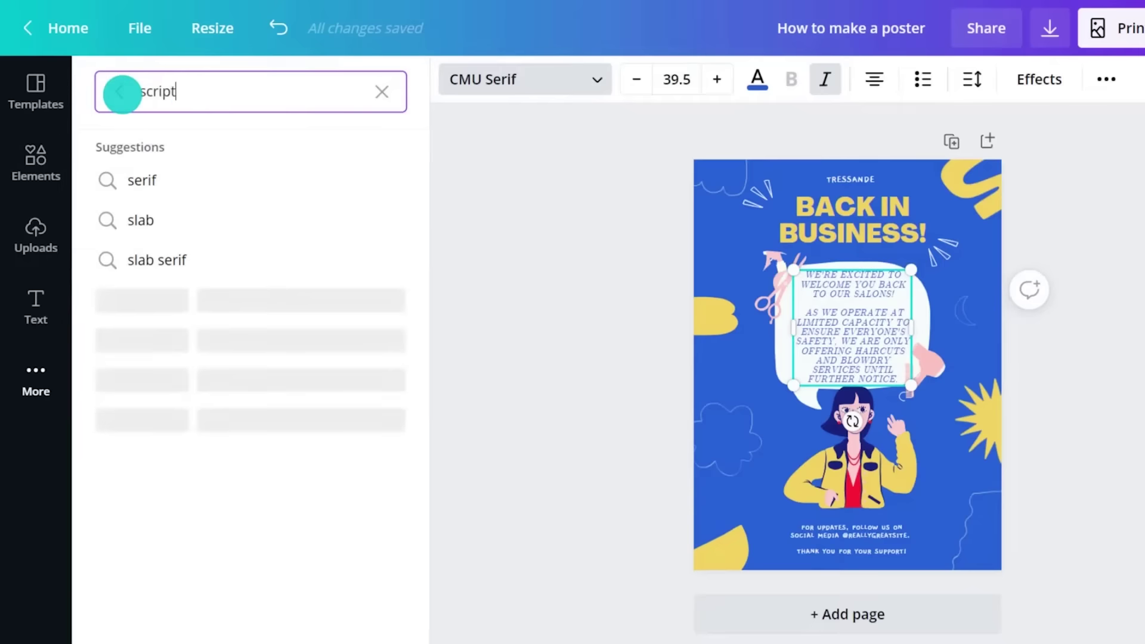
left_click(122, 258)
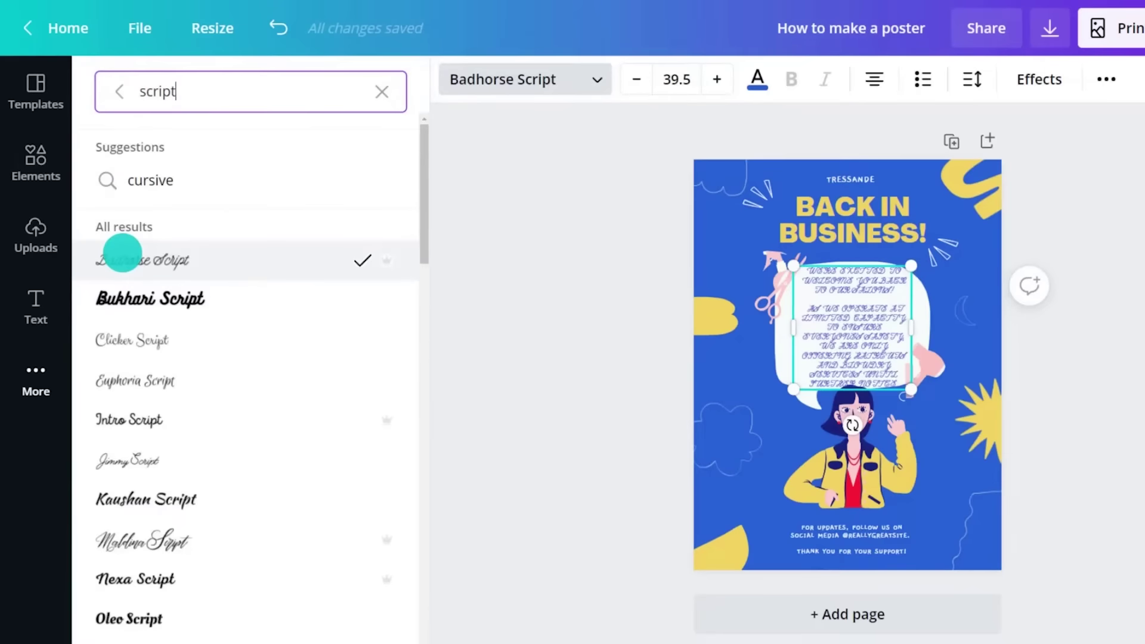
left_click(119, 92)
left_click(129, 221)
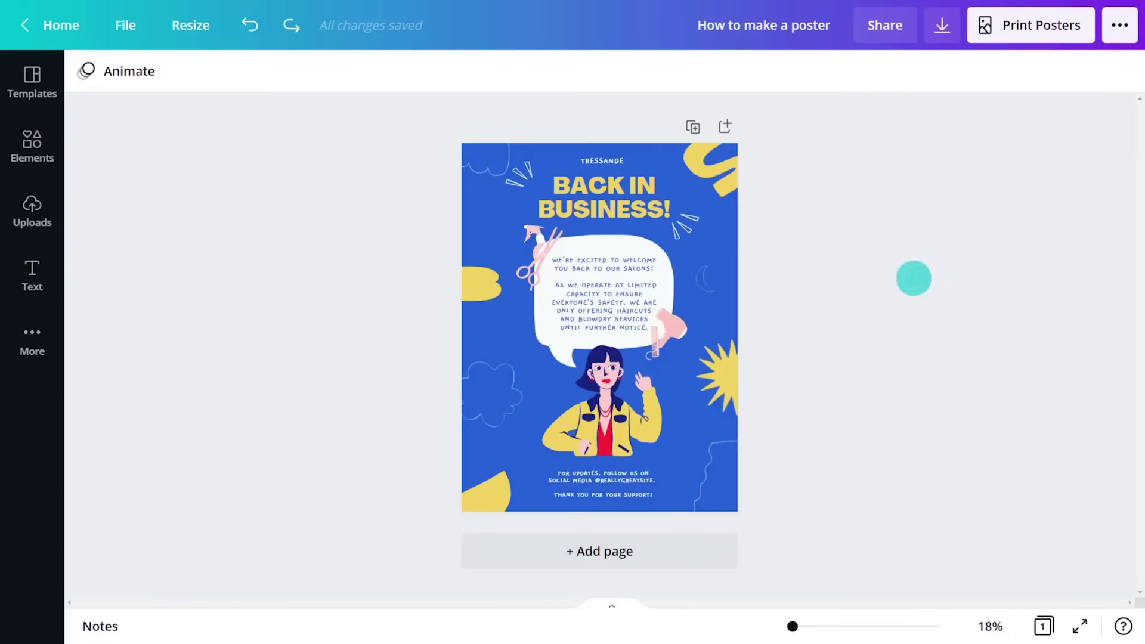
Delete the woman illustration together with the yellow abstract shapes, the headline's line bursts and the outline in the poster's top-left corner.
left_click(603, 405)
left_click(486, 495, "shift")
left_click(477, 283, "shift")
left_click(516, 177, "shift")
left_click(683, 225, "shift")
left_click(721, 174, "shift")
right_click(659, 335)
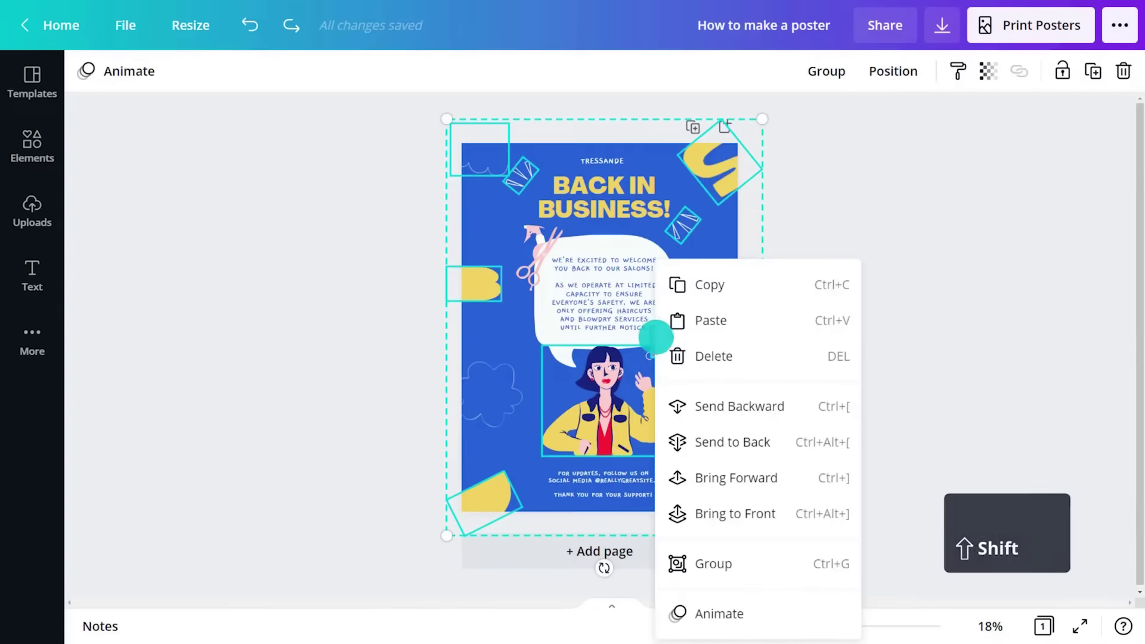
left_click(675, 357)
Move the speech bubble group and the headline lower on the poster, and shift the footer text slightly up.
left_click(596, 299)
left_click_drag(596, 299, 596, 340)
left_click_drag(617, 205, 617, 225)
left_click_drag(606, 482, 606, 467)
left_click(948, 278)
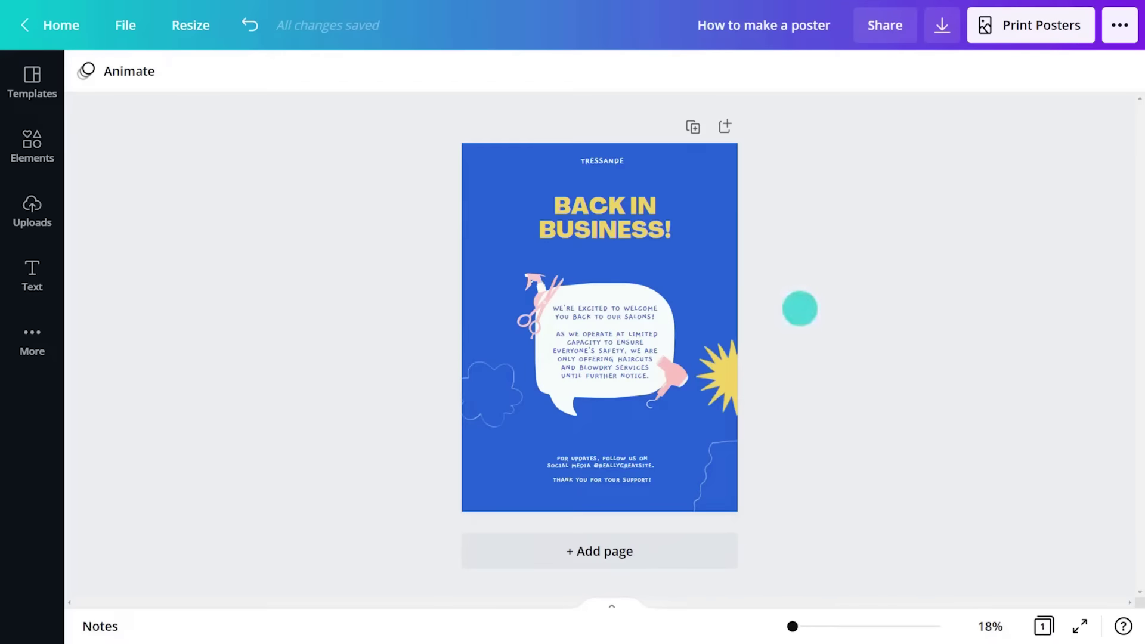
Search the graphic elements for "basic abstract shapes" and add the yellow arc to the poster.
left_click(40, 154)
left_click(226, 78)
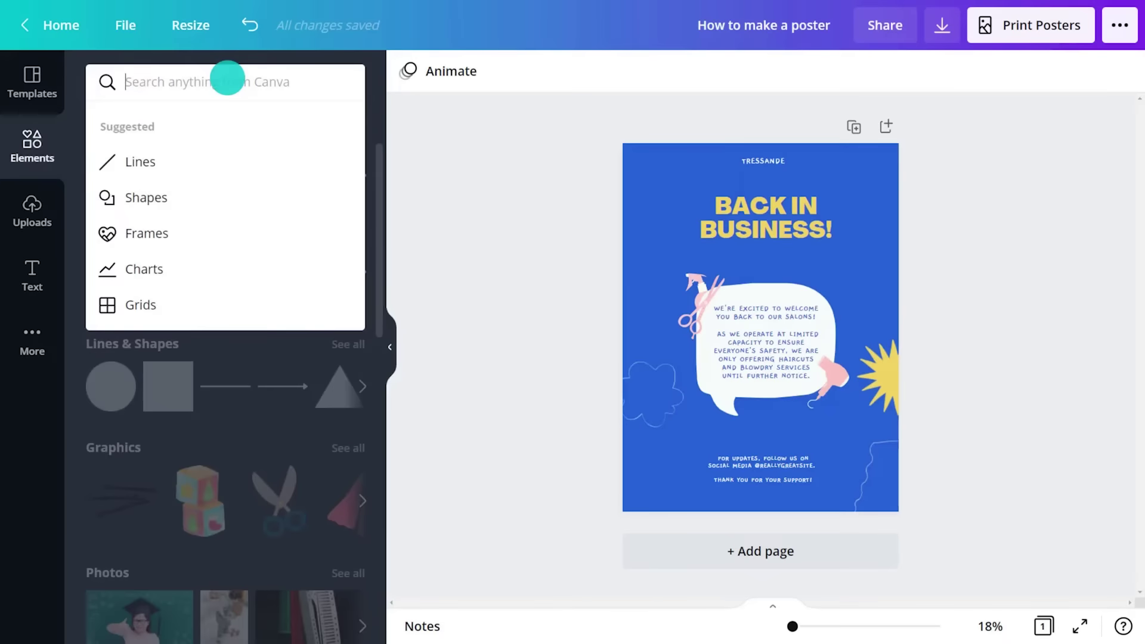
type("basic abstract shapes")
key("Return")
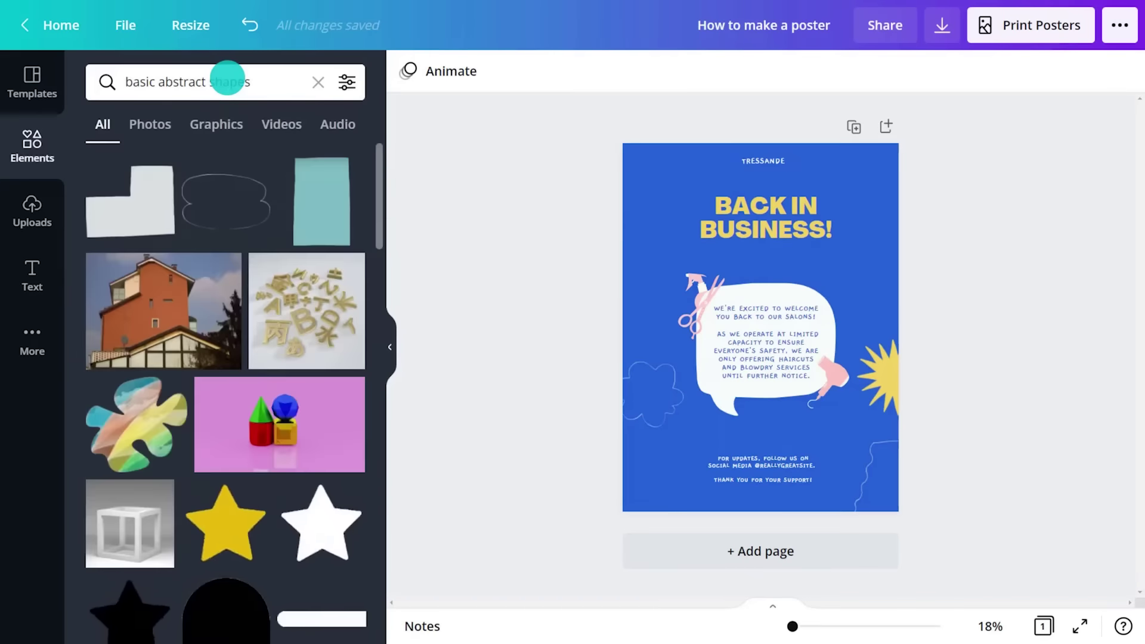
left_click(224, 123)
left_click_drag(379, 154, 379, 294)
left_click(320, 320)
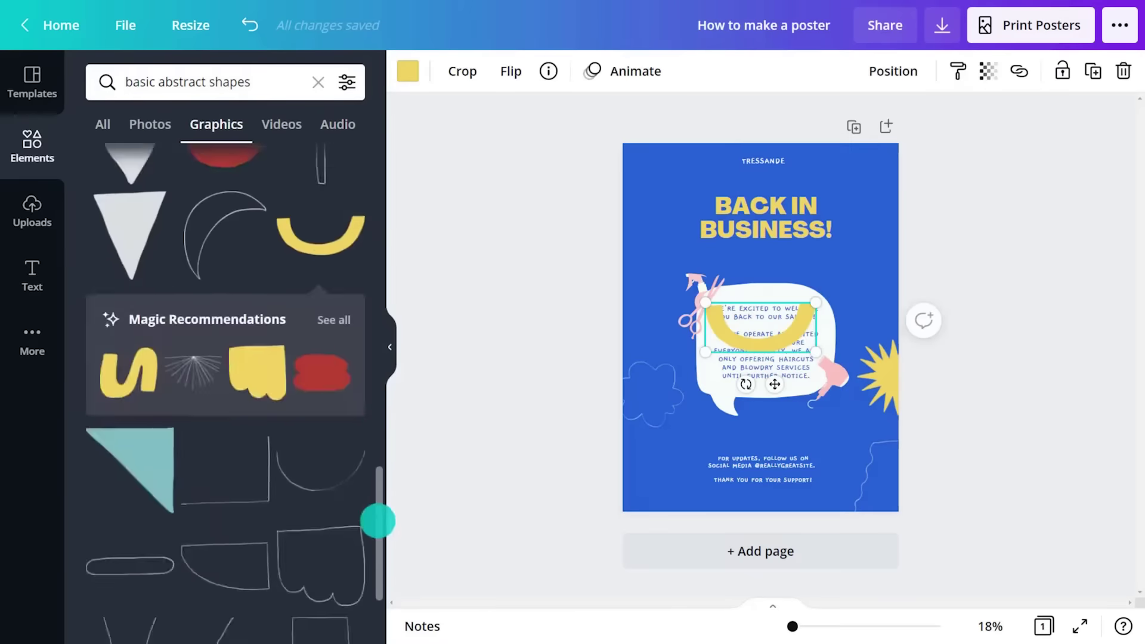
Add more matching shapes from the arc's recommendations, including the wavy-topped block and the zigzag line.
left_click(335, 404)
left_click(256, 212)
left_click(332, 409)
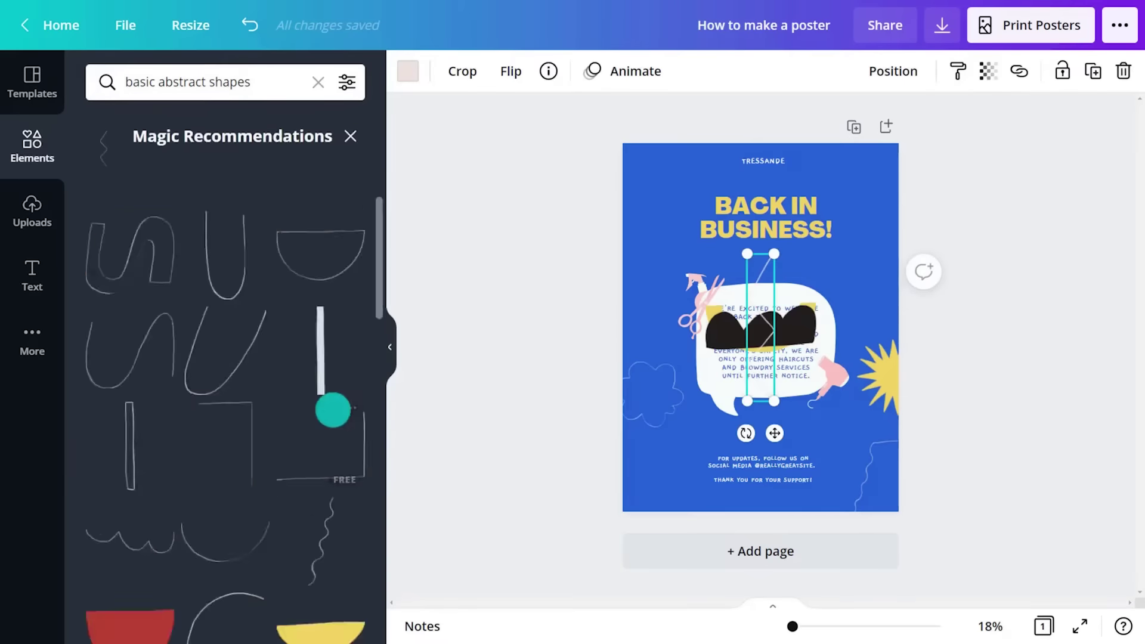
Arrange the new shapes around the poster: square outline on the right edge, wavy block top right, arc bottom left, zigzag line top left.
left_click(390, 347)
left_click_drag(584, 334, 725, 292)
left_click_drag(600, 326, 692, 170)
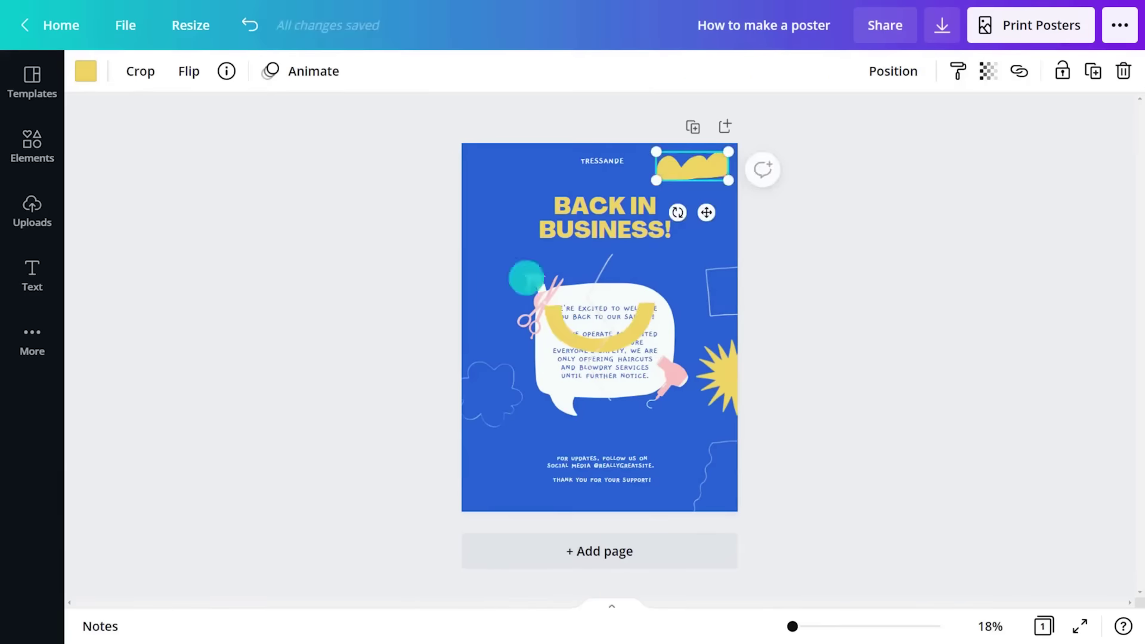
mouse_move(524, 276)
left_mouse_down()
mouse_move(474, 442)
mouse_move(481, 416)
left_mouse_up()
left_click_drag(603, 269, 519, 263)
left_click(933, 207)
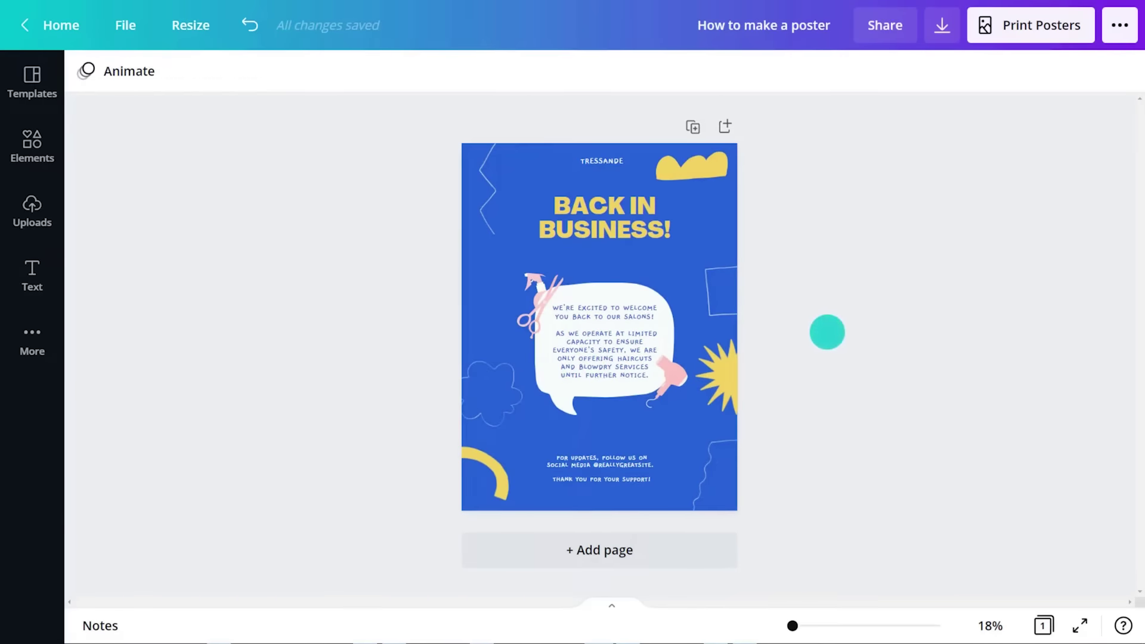
Place the uploaded texture image on the poster and enlarge it to cover the whole page.
left_click(37, 214)
left_click(229, 129)
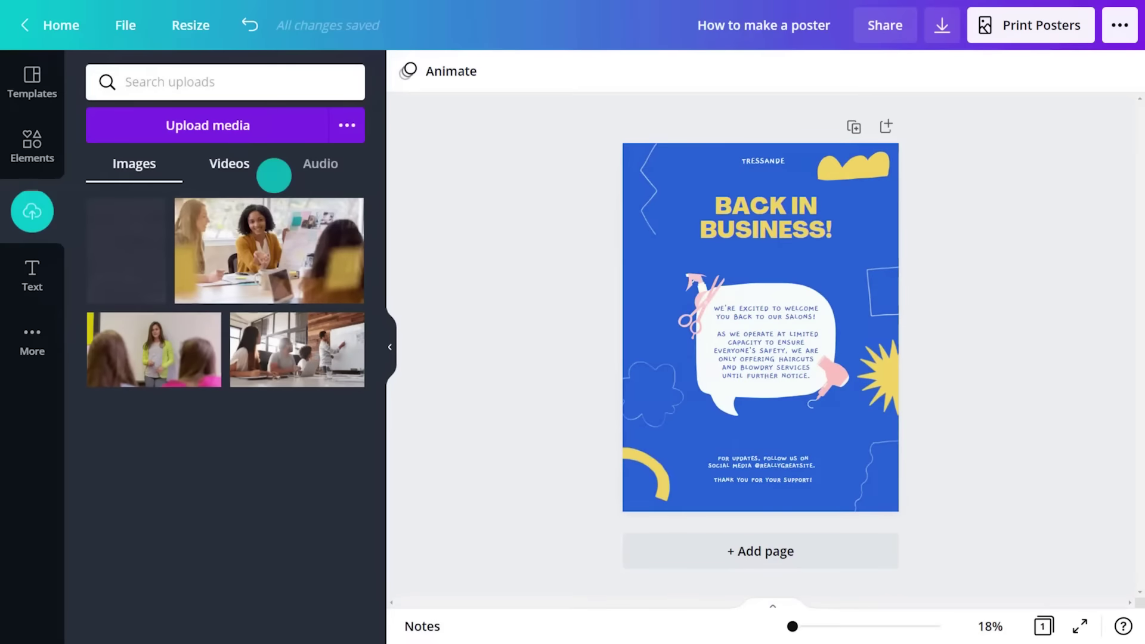
left_click_drag(134, 253, 667, 297)
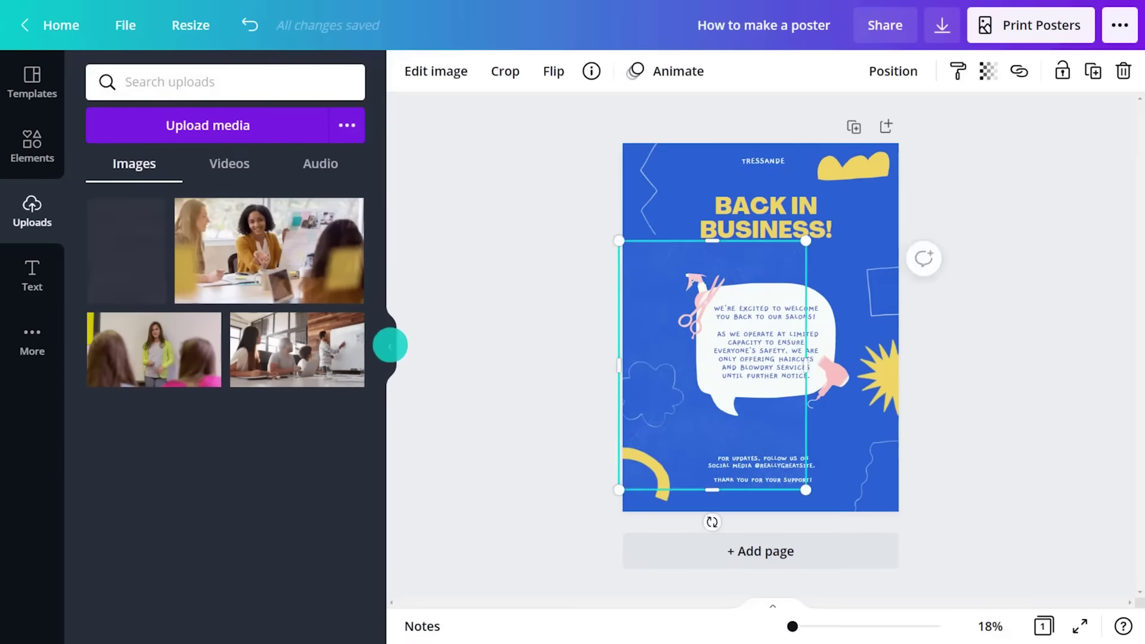
left_click(390, 346)
left_click_drag(459, 242, 425, 127)
left_click_drag(495, 319, 590, 340)
left_click_drag(722, 488, 740, 515)
left_click(801, 504)
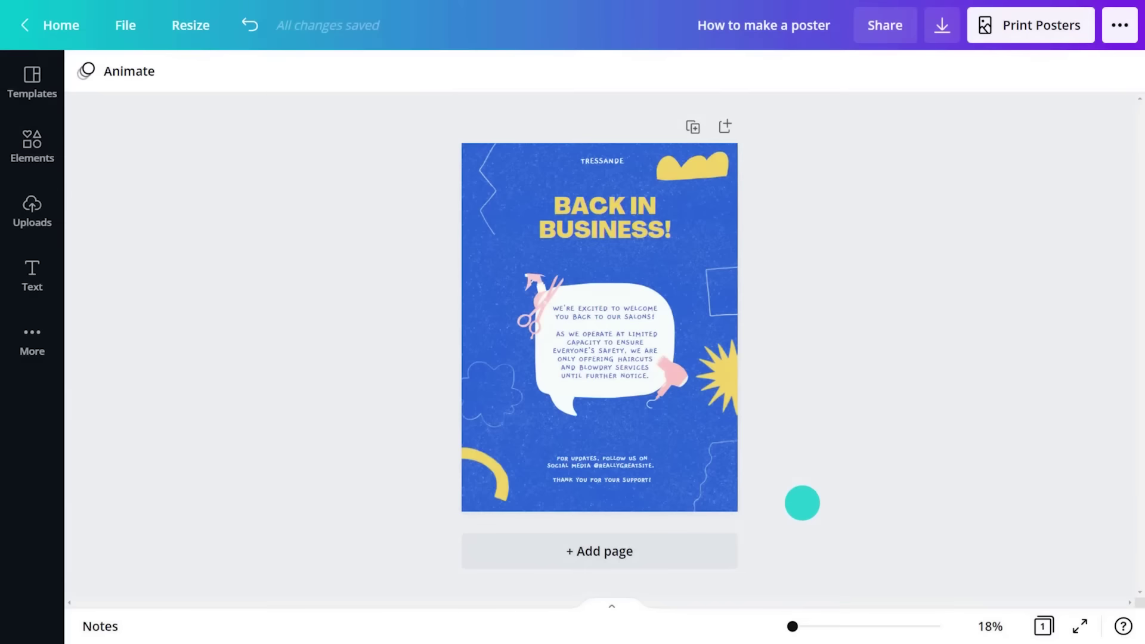
Send the texture image to the back and set its transparency to about 81.
right_click(686, 280)
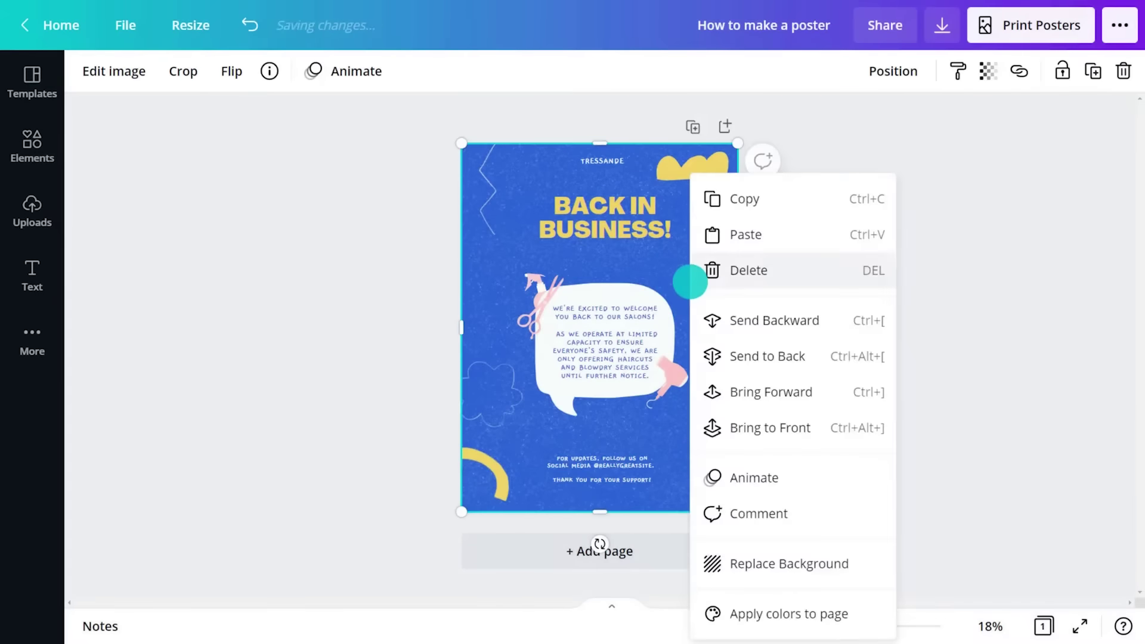
left_click(730, 361)
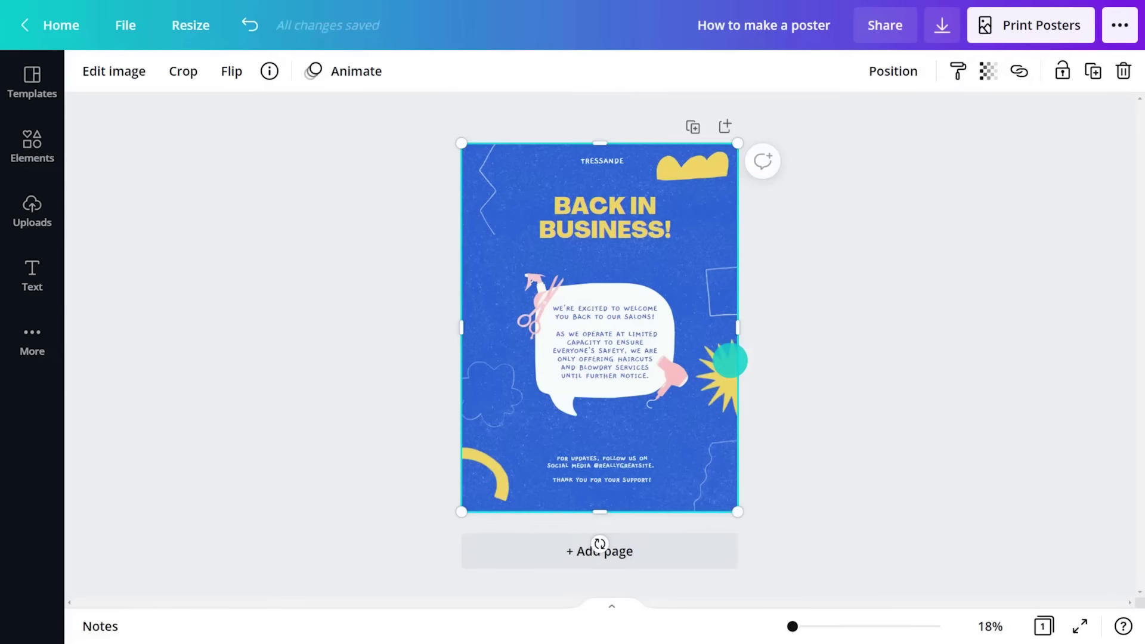
left_click(988, 71)
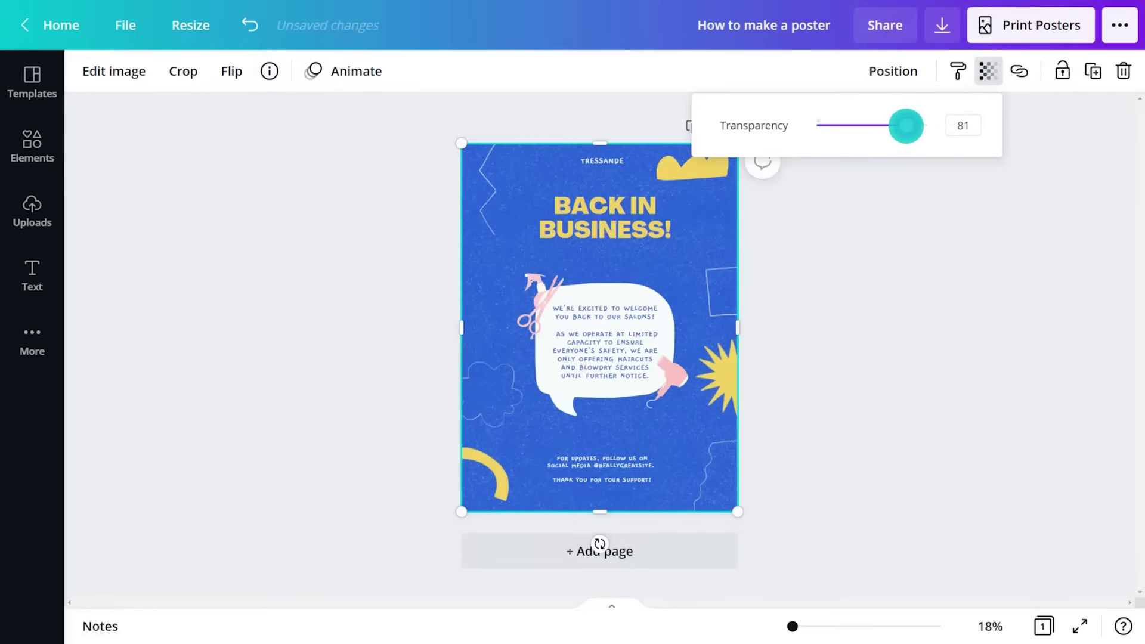
left_click(895, 202)
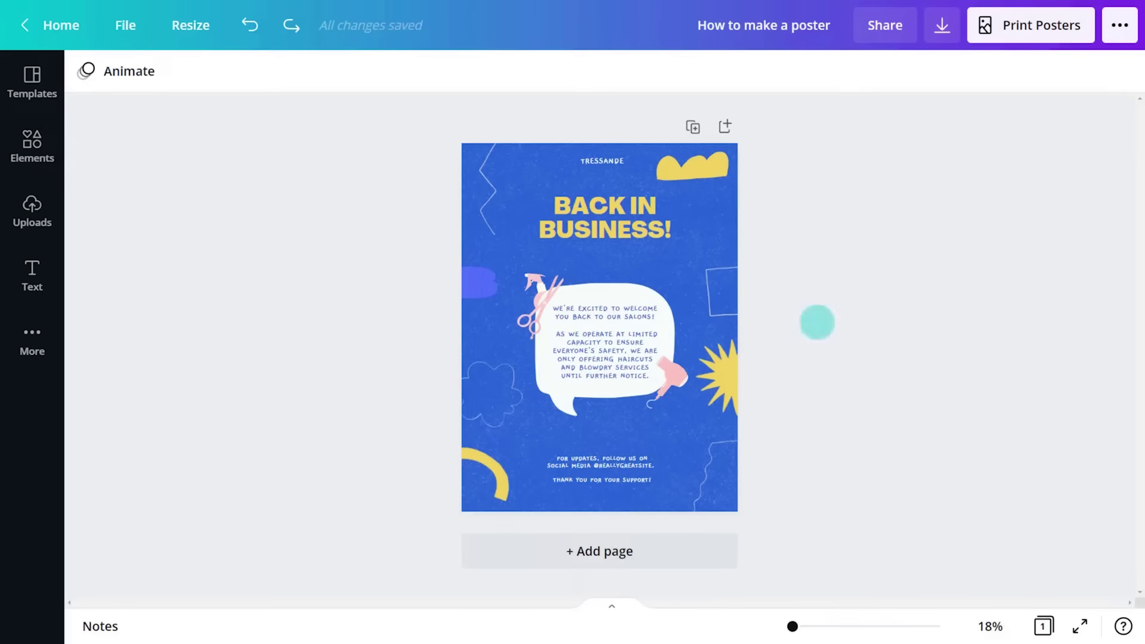
Enlarge the "BACK IN BUSINESS!" headline to font size 150, keeping it centred above the speech bubble.
left_click(613, 217)
left_click_drag(527, 250, 498, 259)
left_click_drag(681, 257, 701, 269)
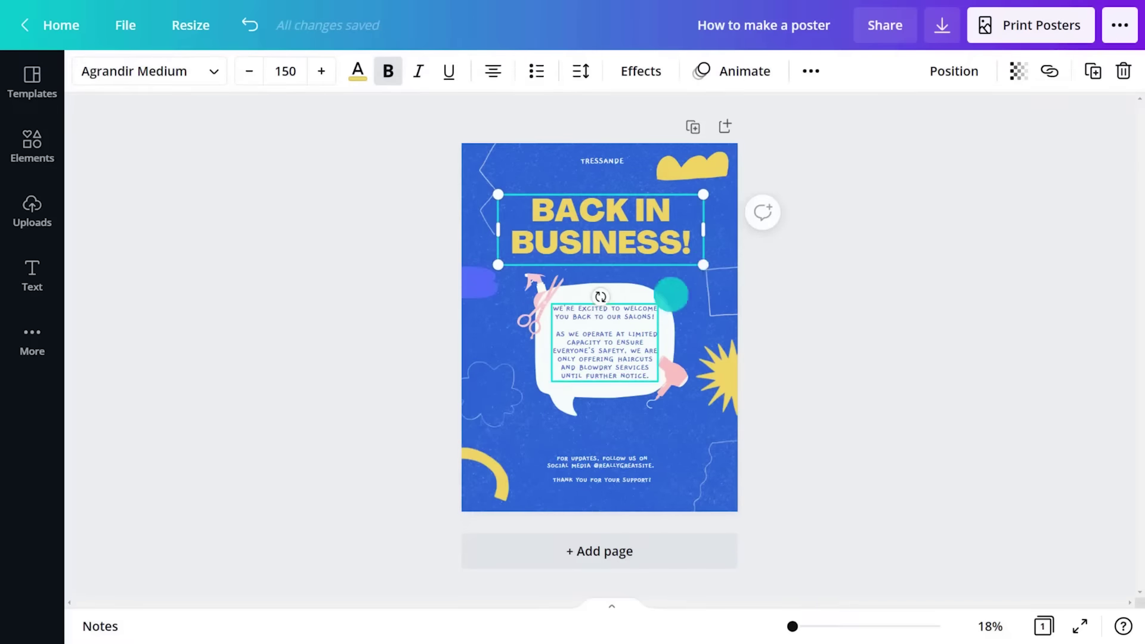
Change the colour of the headline, speech bubble text, footer and brand name to black.
left_click(619, 336, "shift")
left_click(598, 460, "shift")
left_click(600, 164, "shift")
left_click(358, 71)
left_click(104, 451)
left_click(422, 320)
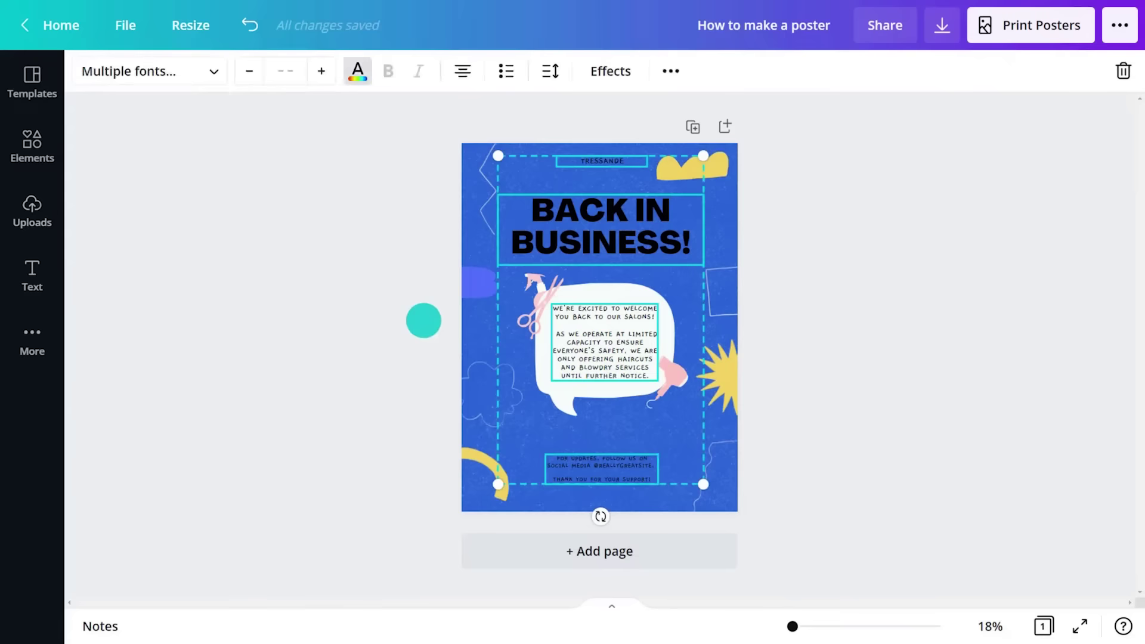
Recolour the hair dryer graphic with black details and an orange-red body.
left_click(671, 383)
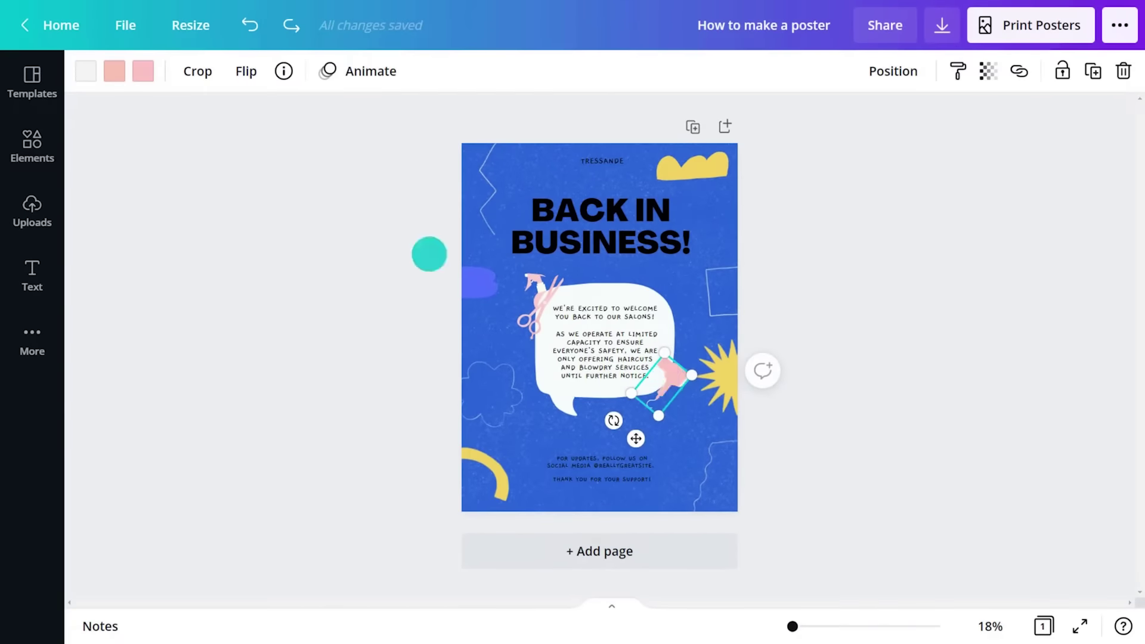
left_click(90, 73)
left_click(464, 71)
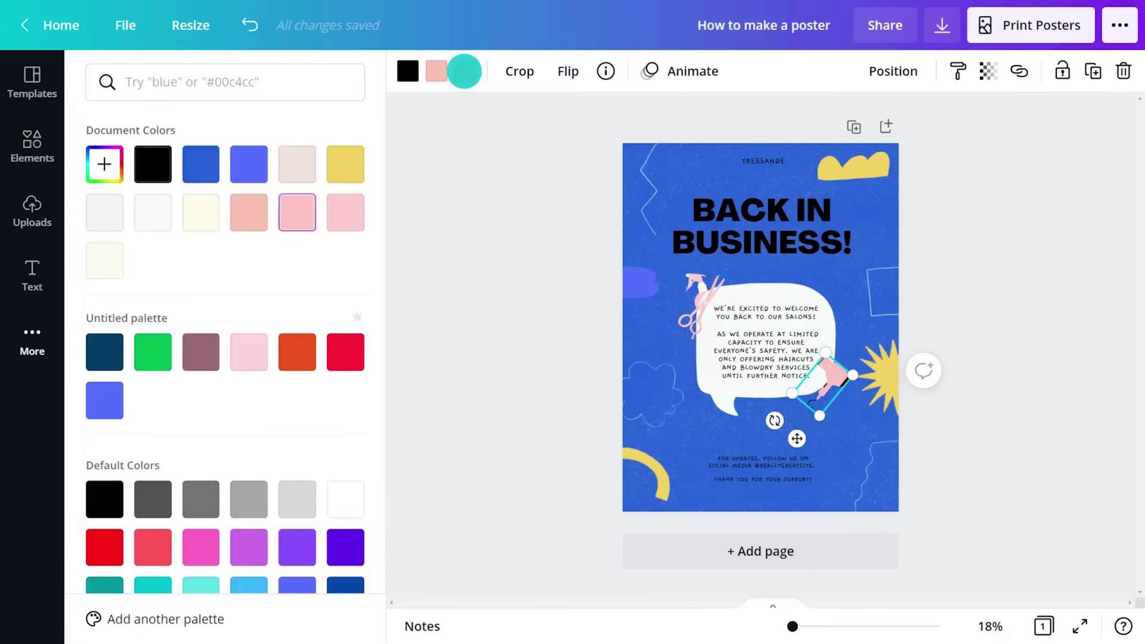
left_click(297, 352)
Recolour the scissors graphic red from the Untitled palette.
left_click(695, 314)
left_click(408, 71)
left_click(346, 352)
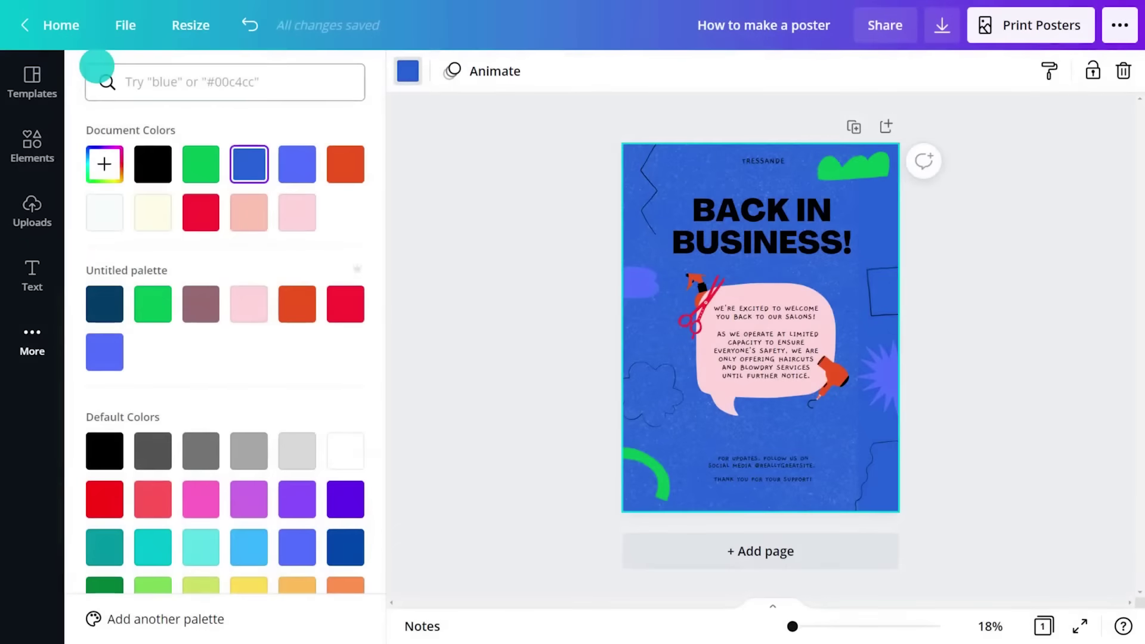
Set the poster's background colour to #FEFCE6.
left_click(103, 163)
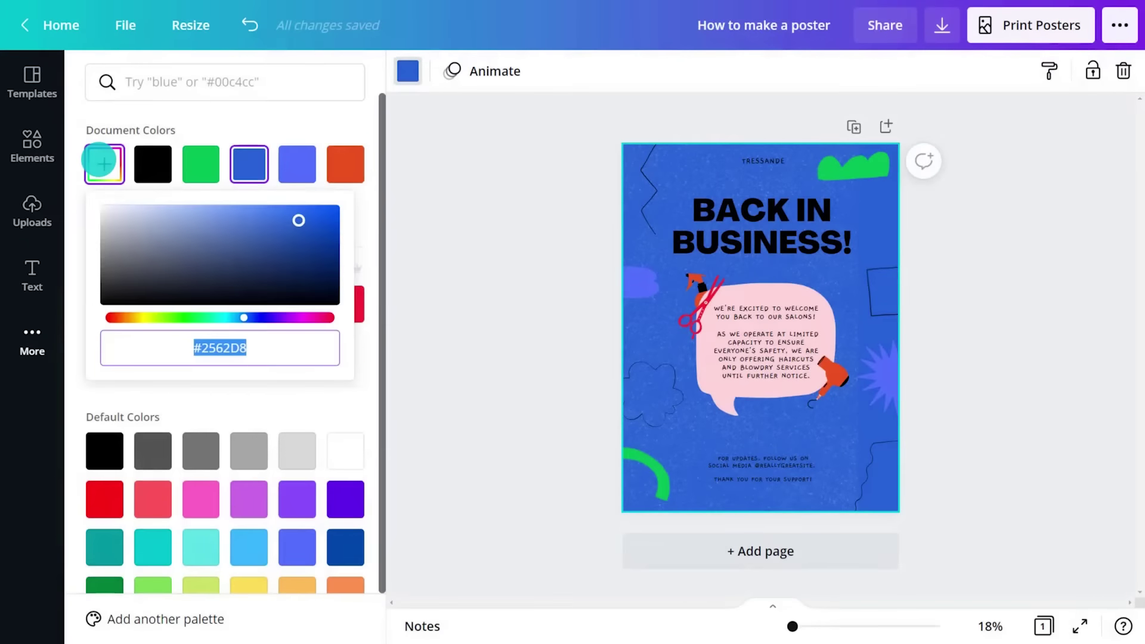
type("#FEFCE6")
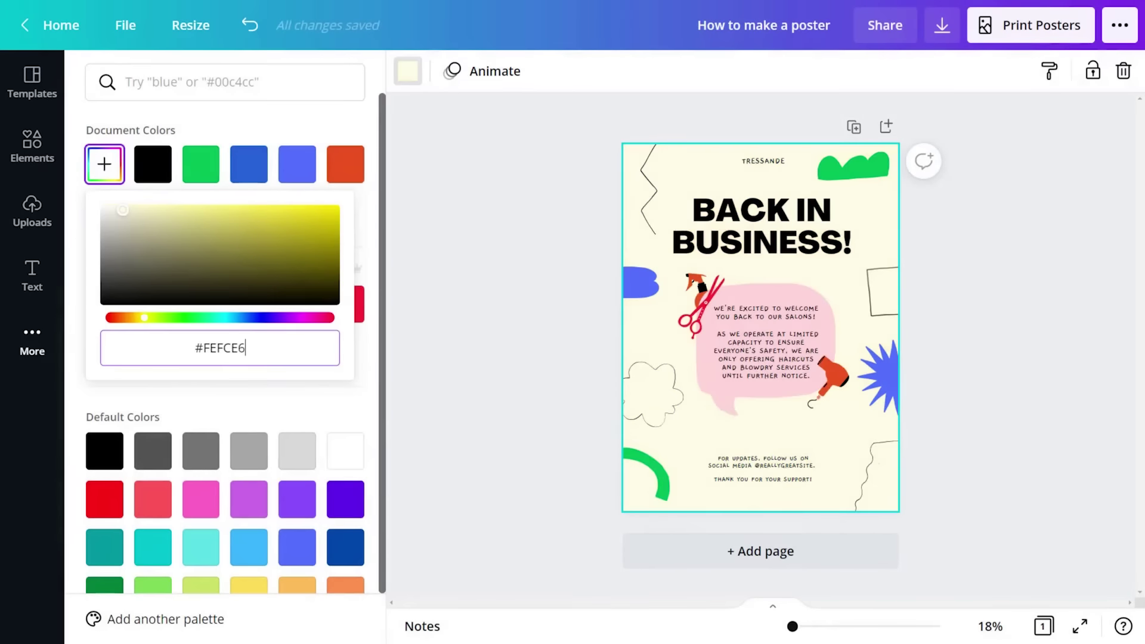
left_click(626, 265)
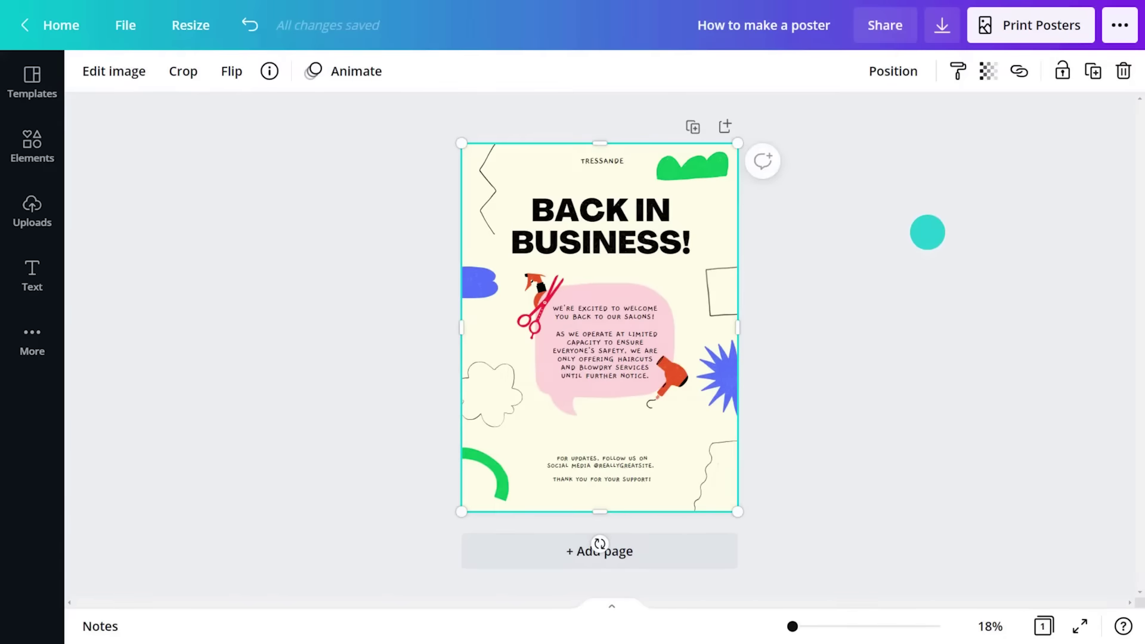
left_click(928, 232)
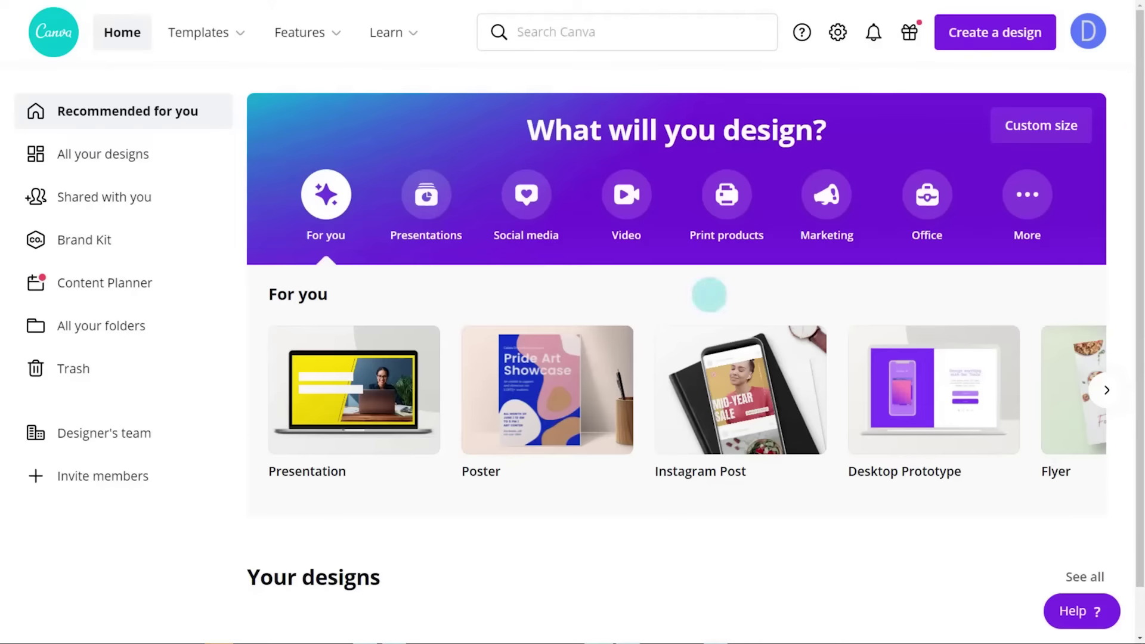
Look up the poster format and create a blank design with a custom size of 42 × 59.4 cm.
left_click(1000, 37)
type("poster")
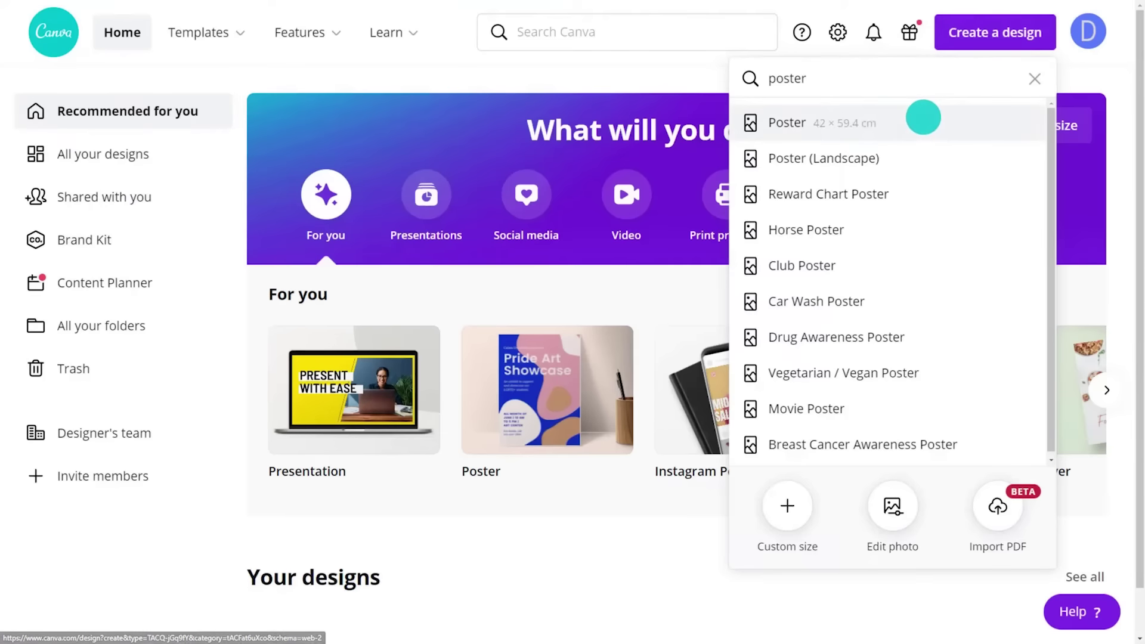
left_click(782, 500)
type("42")
key("Tab")
type("59.4")
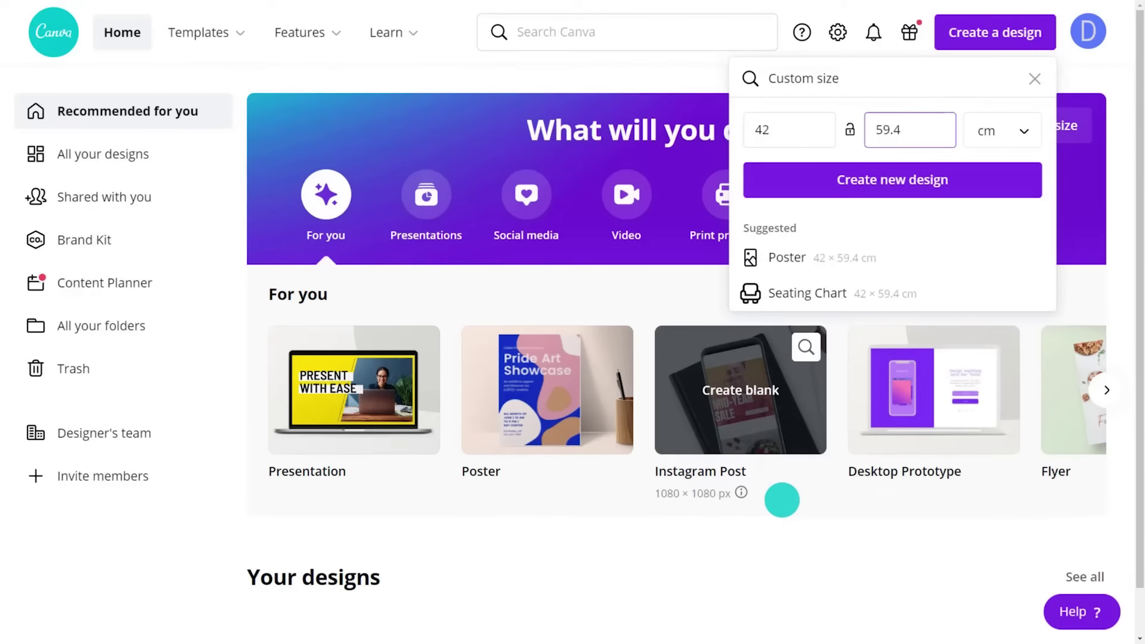
left_click(931, 182)
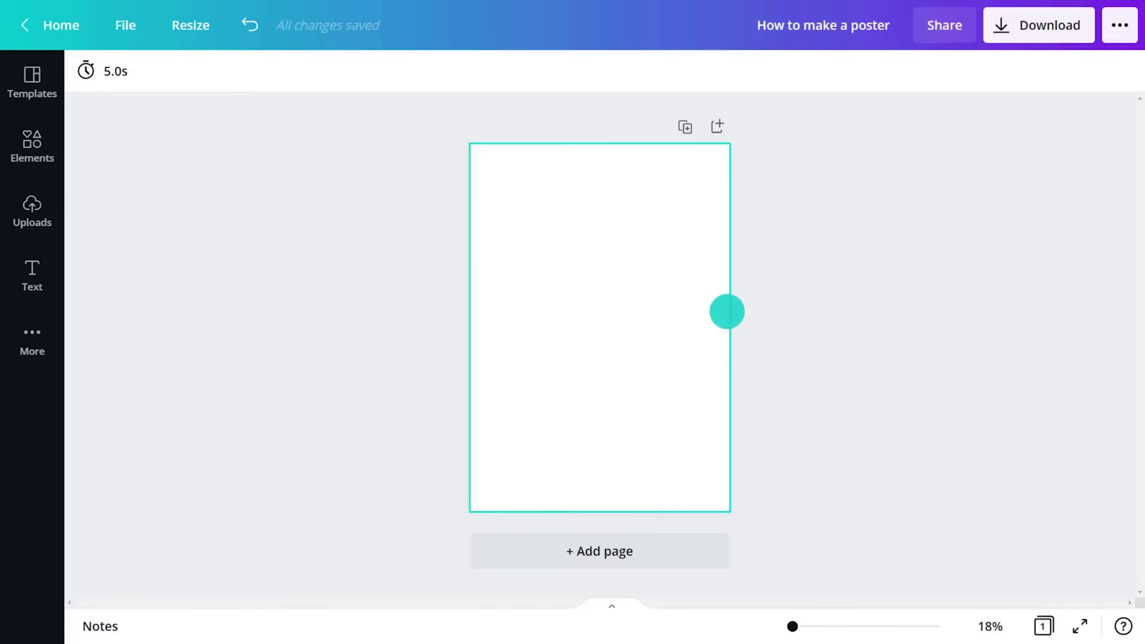
Set the blank poster's background to the custom colour #B74E35.
left_click(606, 309)
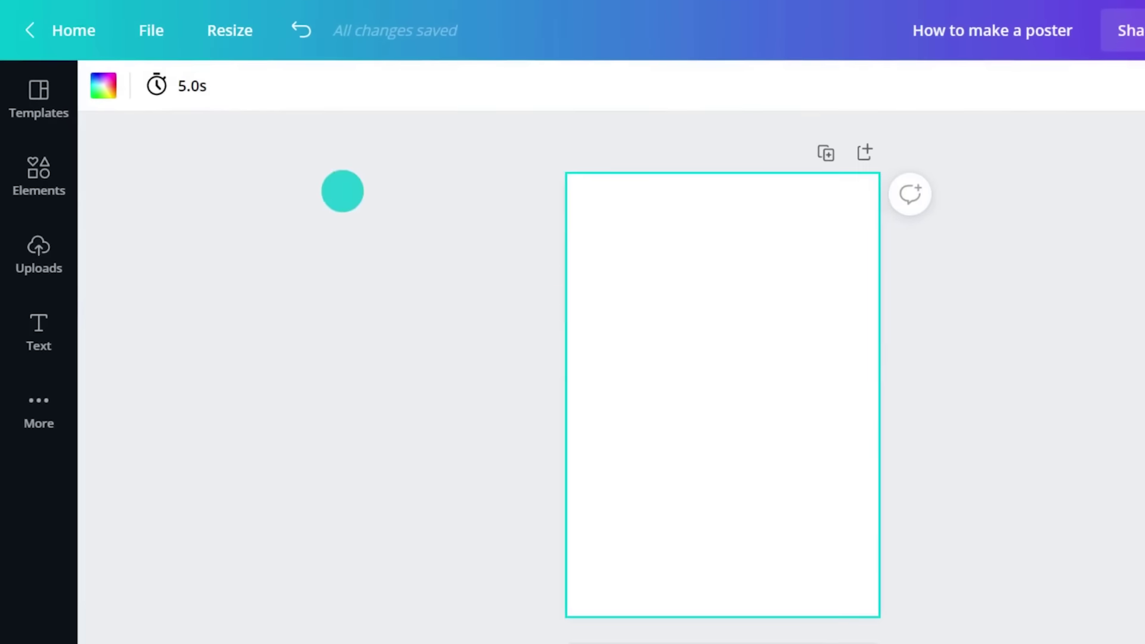
left_click(109, 82)
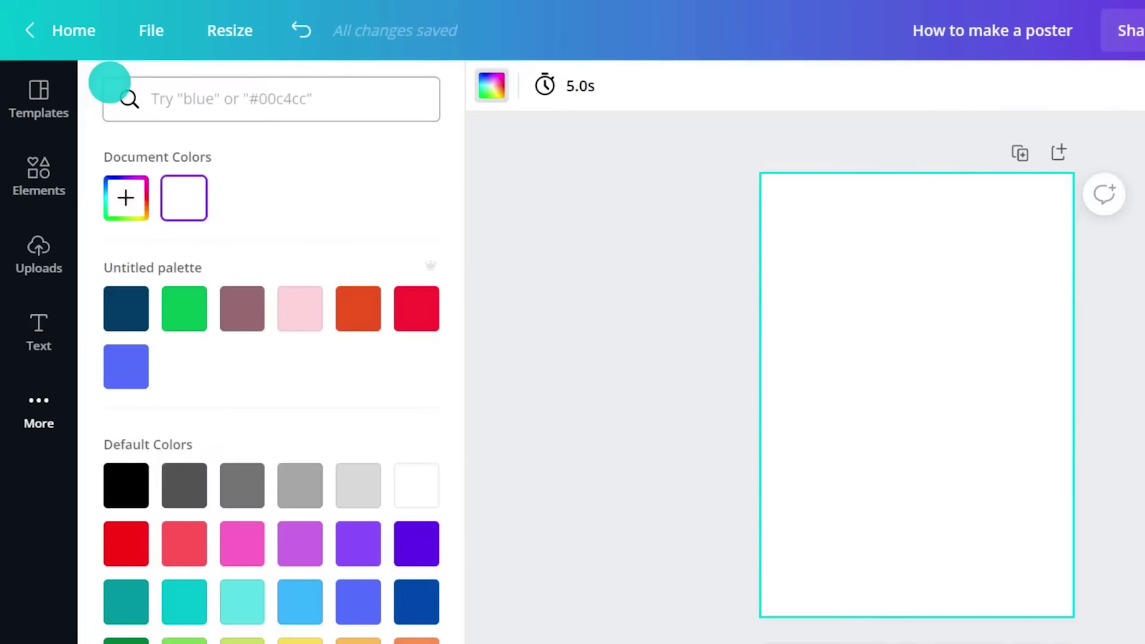
left_click(127, 196)
type("#B74")
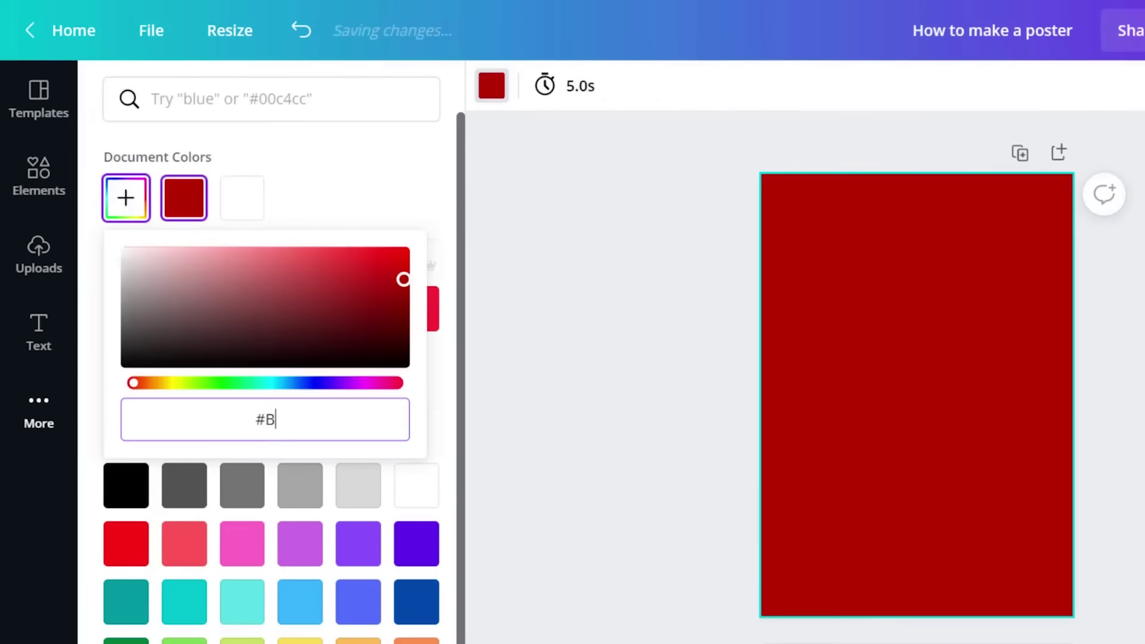
type("E35")
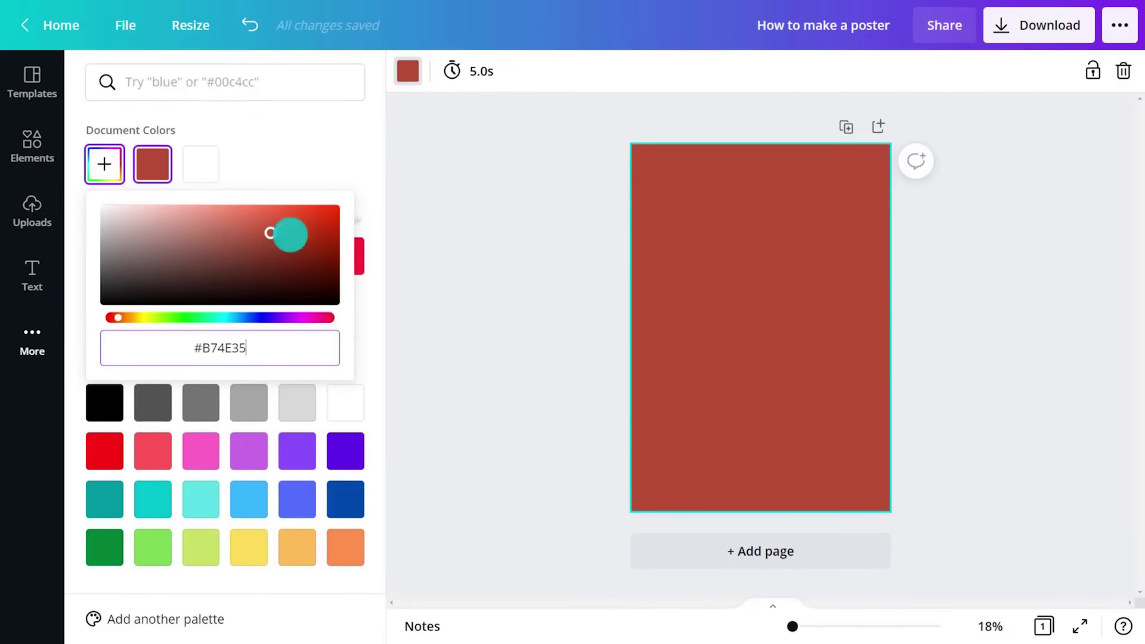
left_click(435, 293)
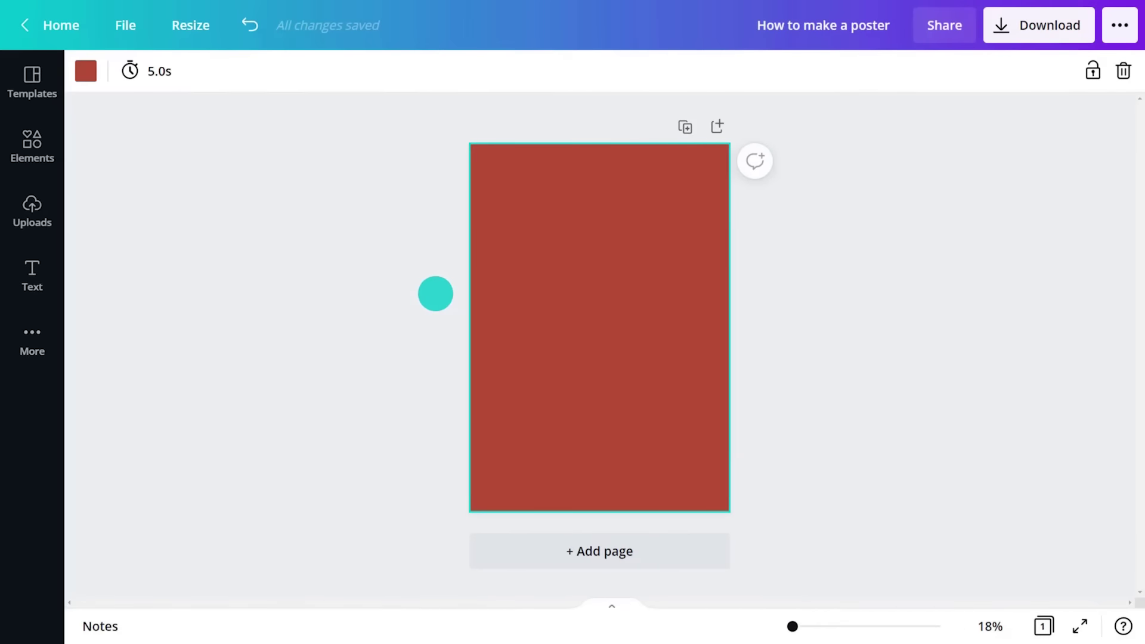
key("Escape")
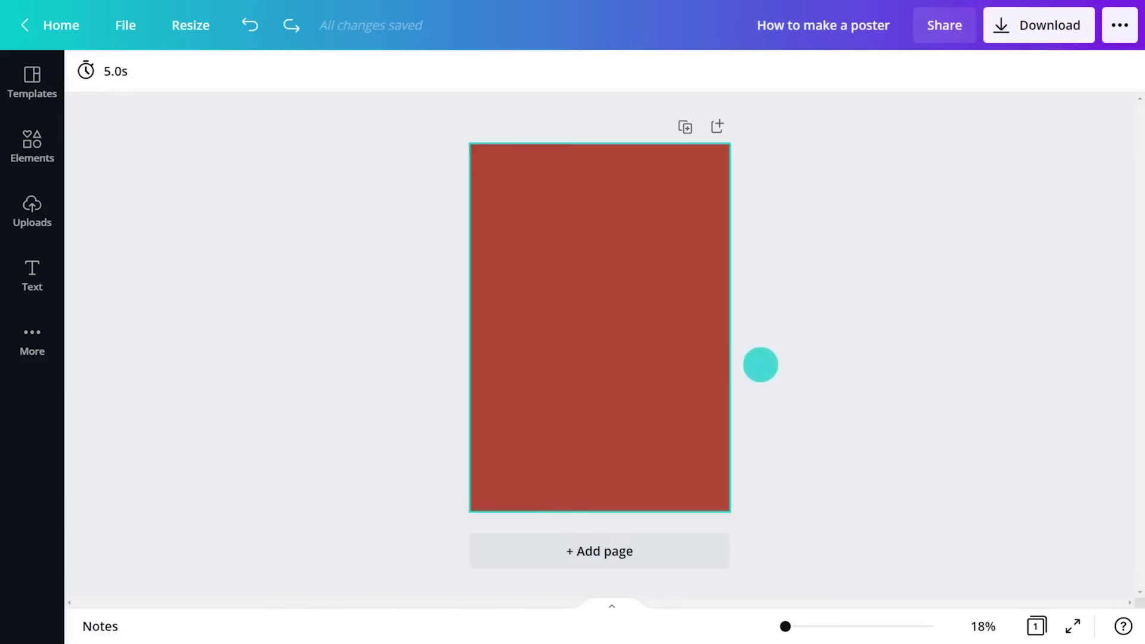
Add the uploaded fruit-infused water jar photo to the poster and make it the page background.
left_click(38, 149)
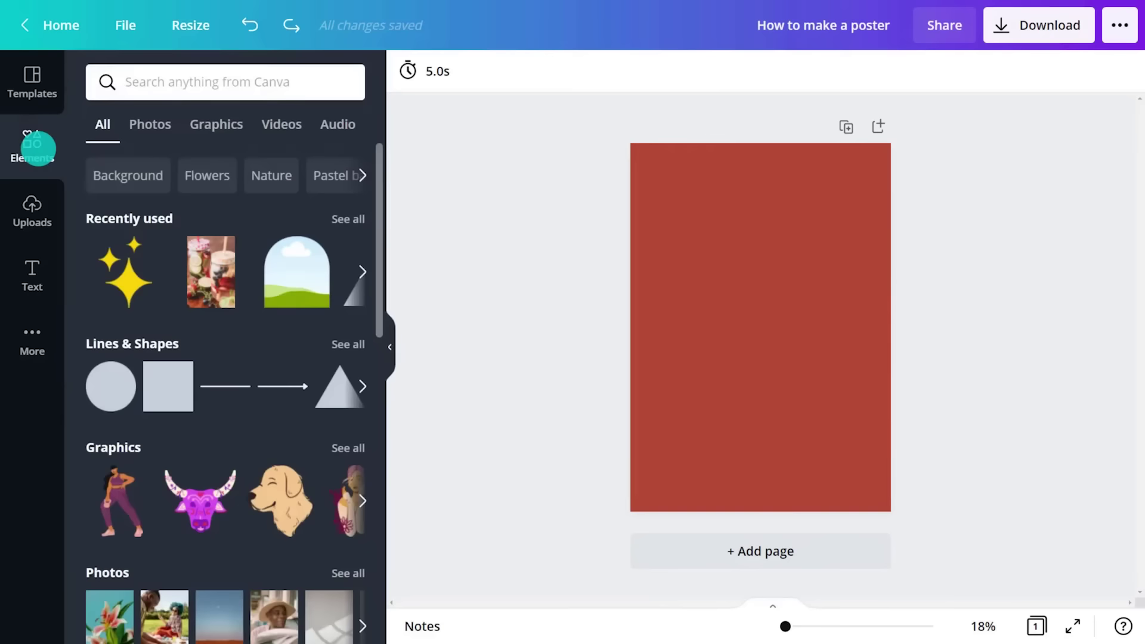
left_click(34, 208)
left_click(117, 287)
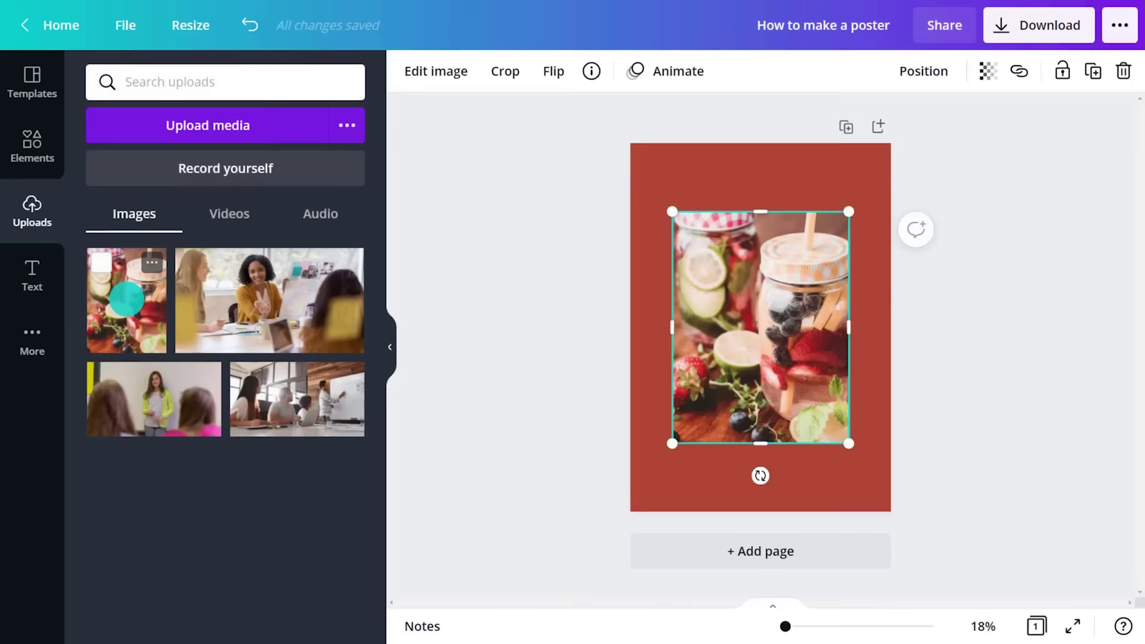
left_click(390, 347)
right_click(591, 341)
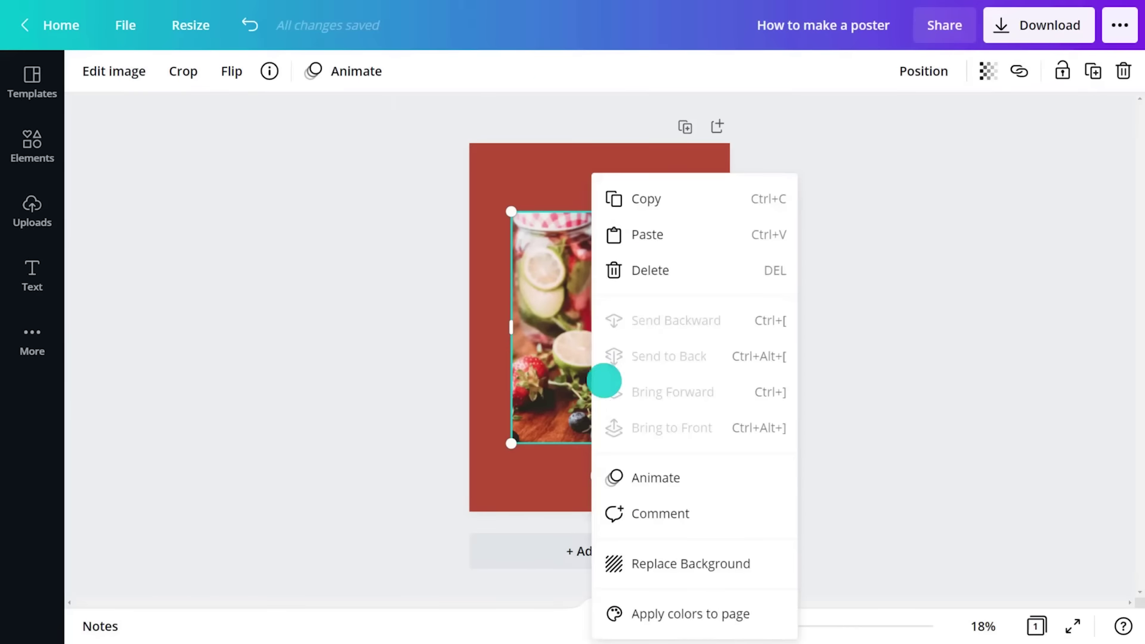
left_click(661, 562)
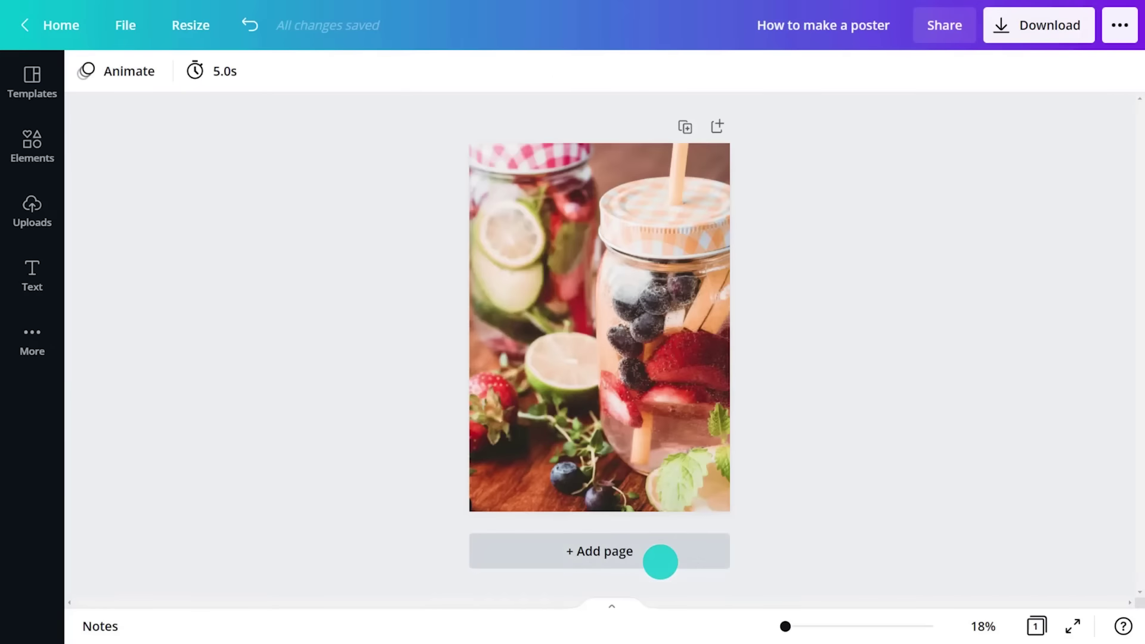
Crop the background photo by enlarging and repositioning it so the jar with berries fills the page.
left_click(588, 353)
left_click(231, 71)
left_click_drag(460, 143, 226, 7)
left_click_drag(292, 491, 197, 605)
left_click_drag(550, 486, 576, 441)
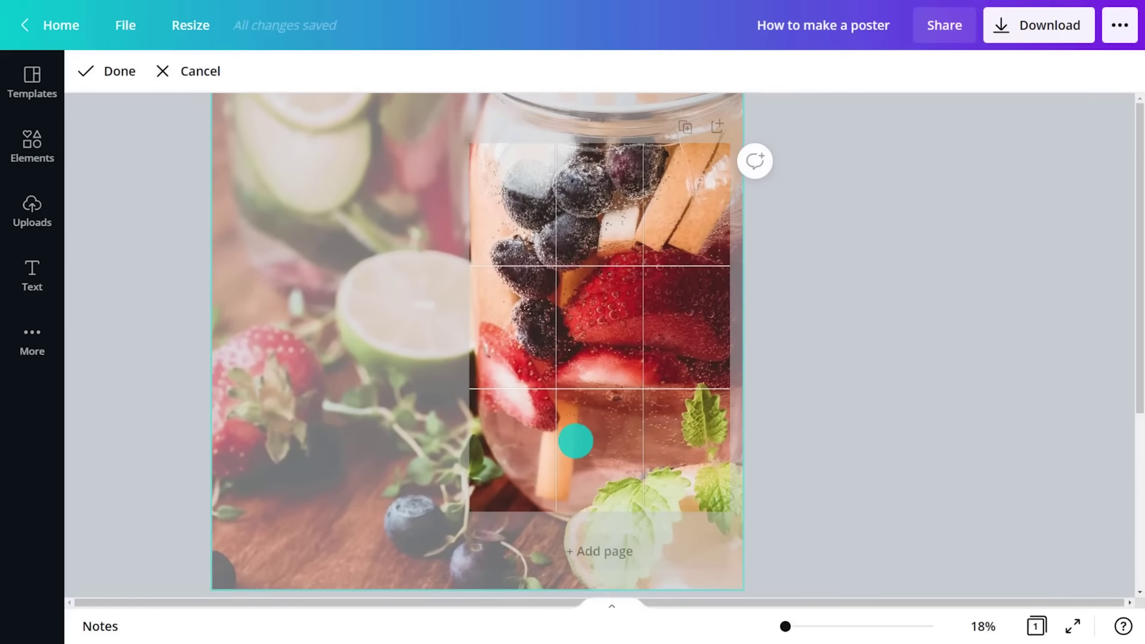
left_click(120, 73)
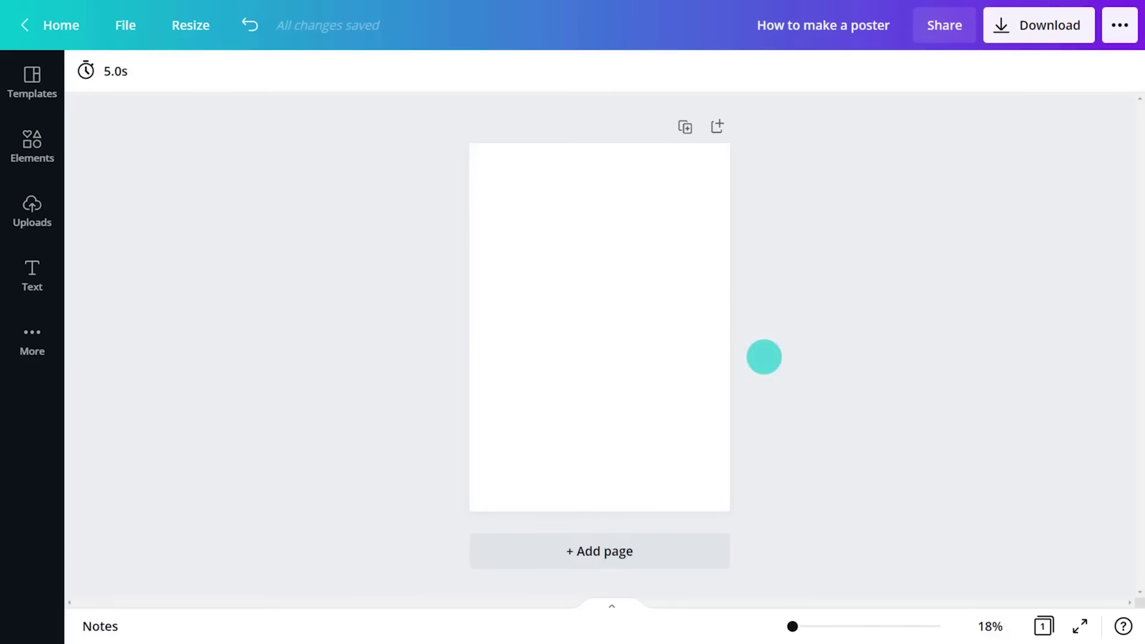
Add an arch-shaped frame to the blank page and fill it with the fruit-infused water jar photo.
left_click(33, 152)
left_click_drag(376, 213, 376, 485)
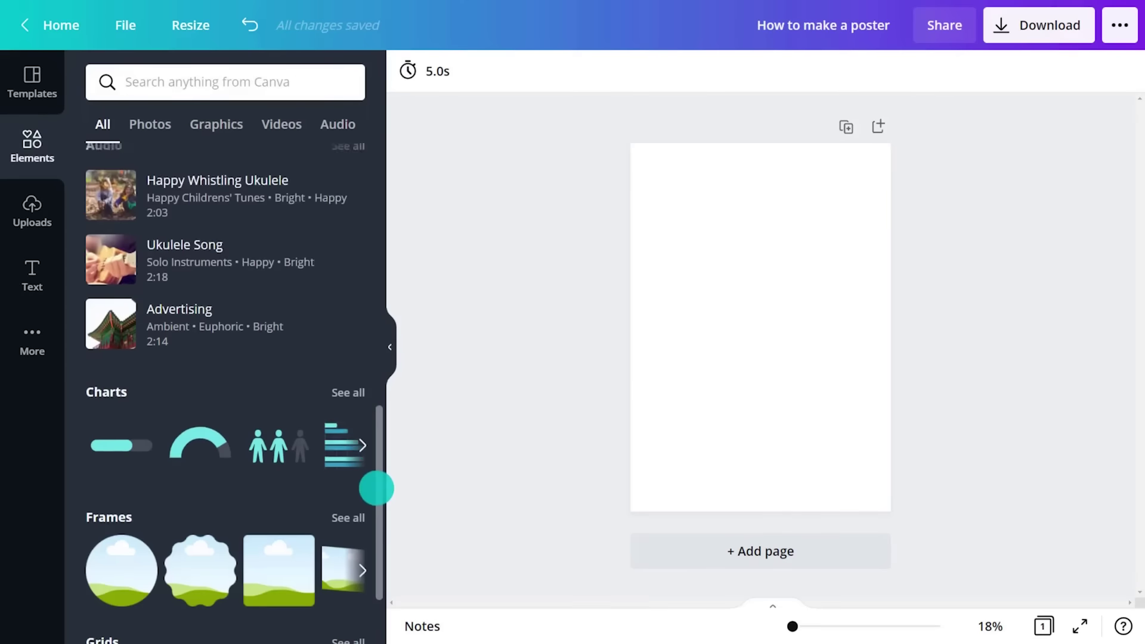
left_click(342, 406)
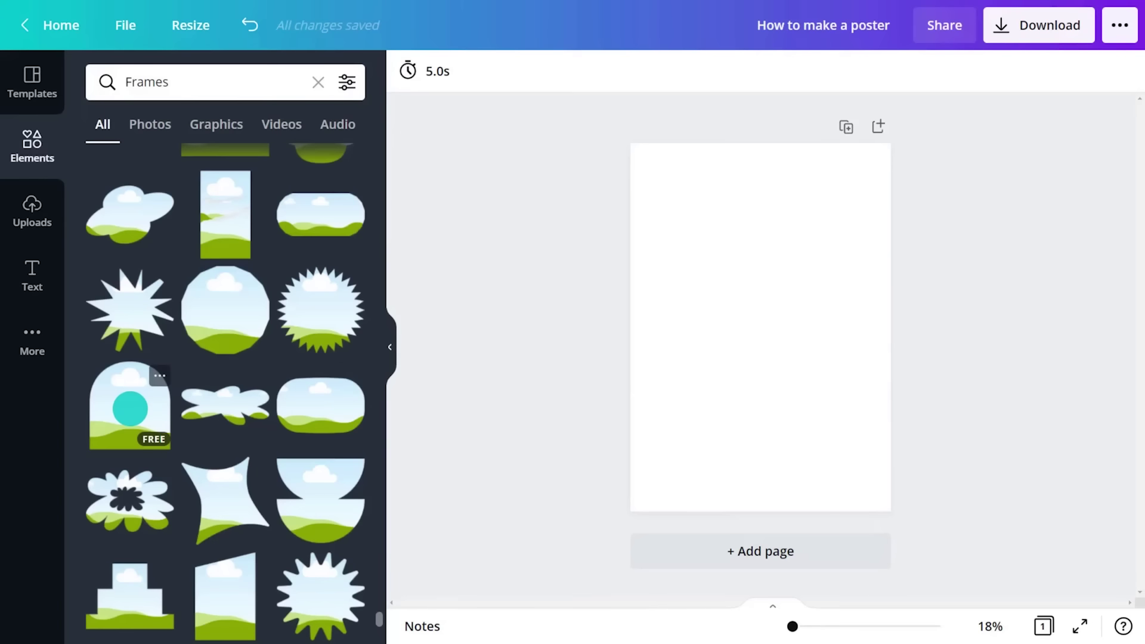
left_click(130, 410)
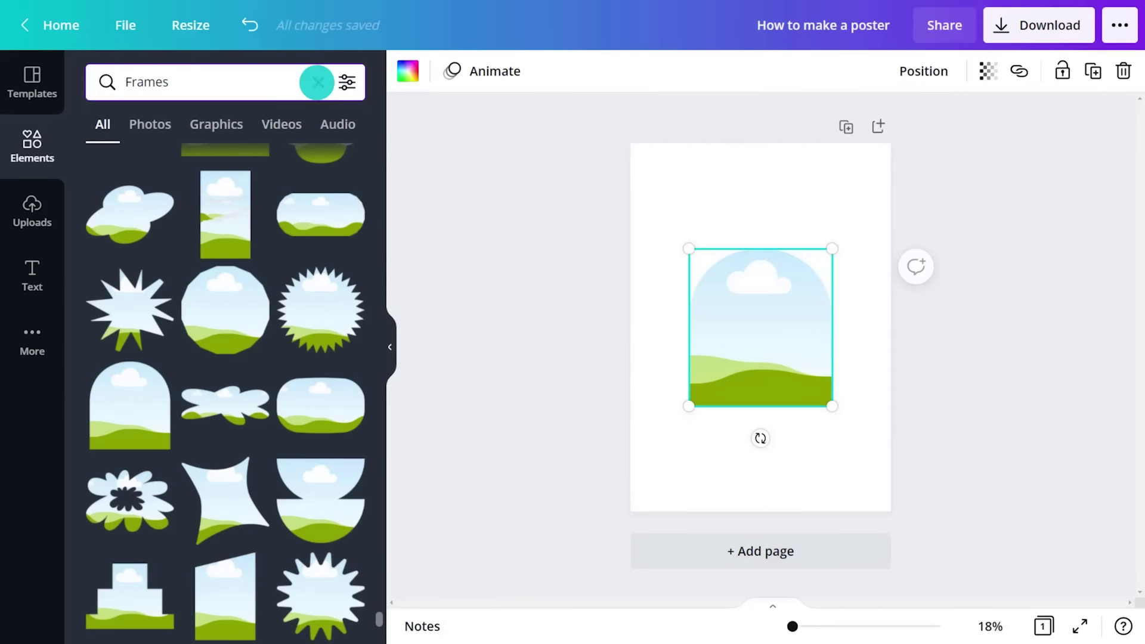
left_click(318, 82)
left_click_drag(210, 230, 730, 332)
left_click(390, 347)
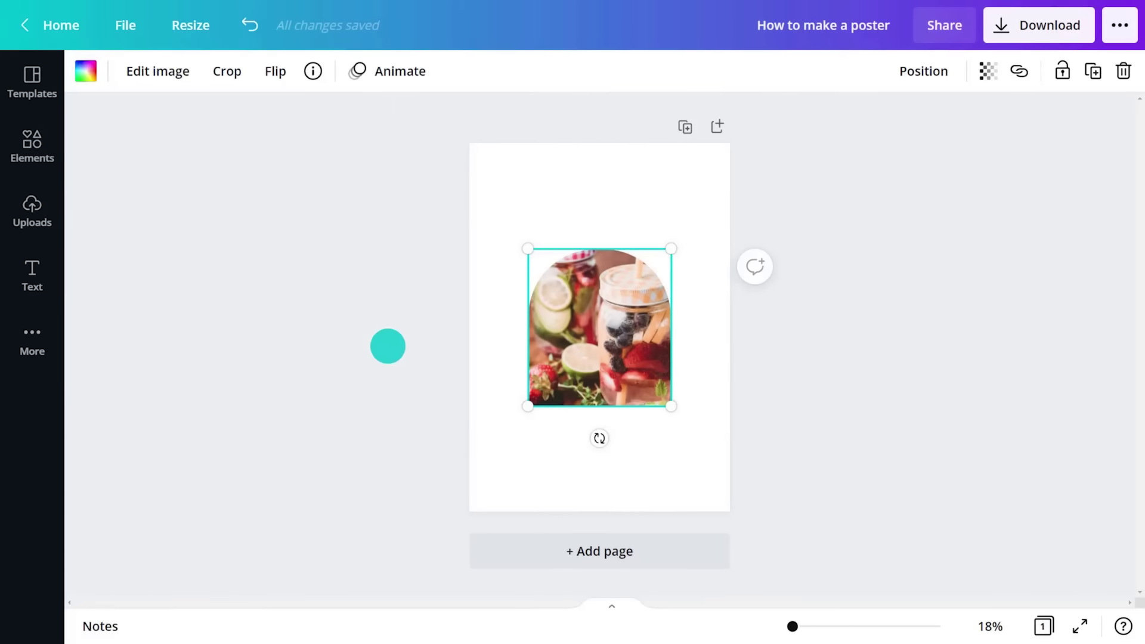
Crop the framed photo to a close-up of the strawberries and mint, and enlarge the arch frame to nearly the page width.
left_click(222, 71)
left_click_drag(527, 220, 153, 136)
left_click_drag(581, 306, 580, 325)
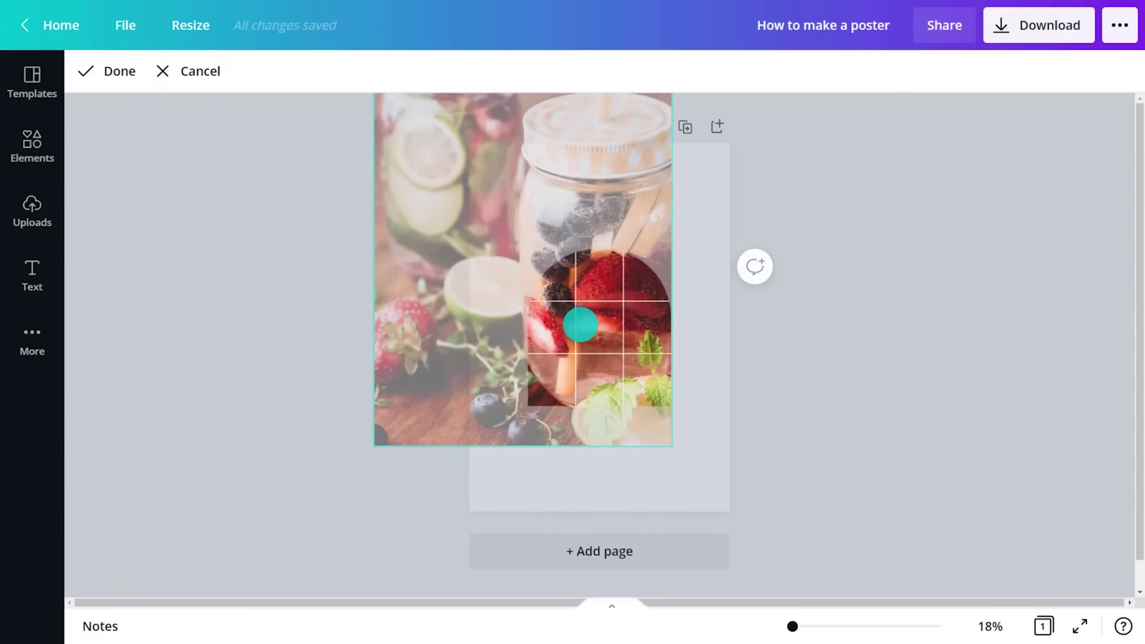
left_click(116, 71)
left_click_drag(527, 405, 493, 442)
left_click_drag(671, 248, 701, 213)
left_click(930, 278)
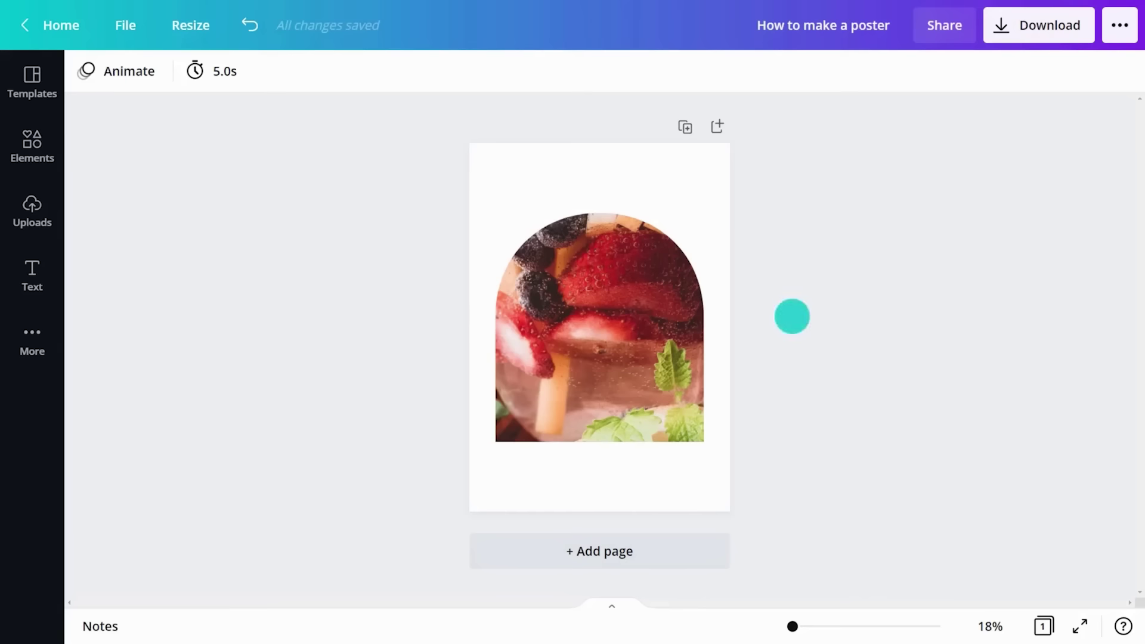
Look through the full collection of grid layouts in the element library.
left_click(32, 148)
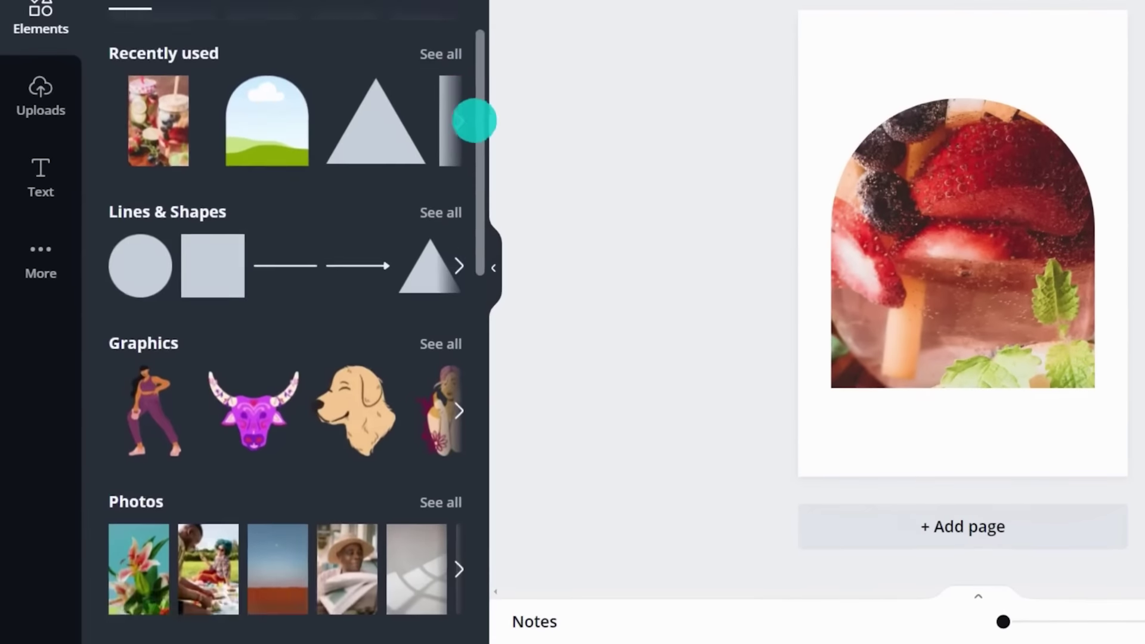
left_click_drag(474, 121, 473, 522)
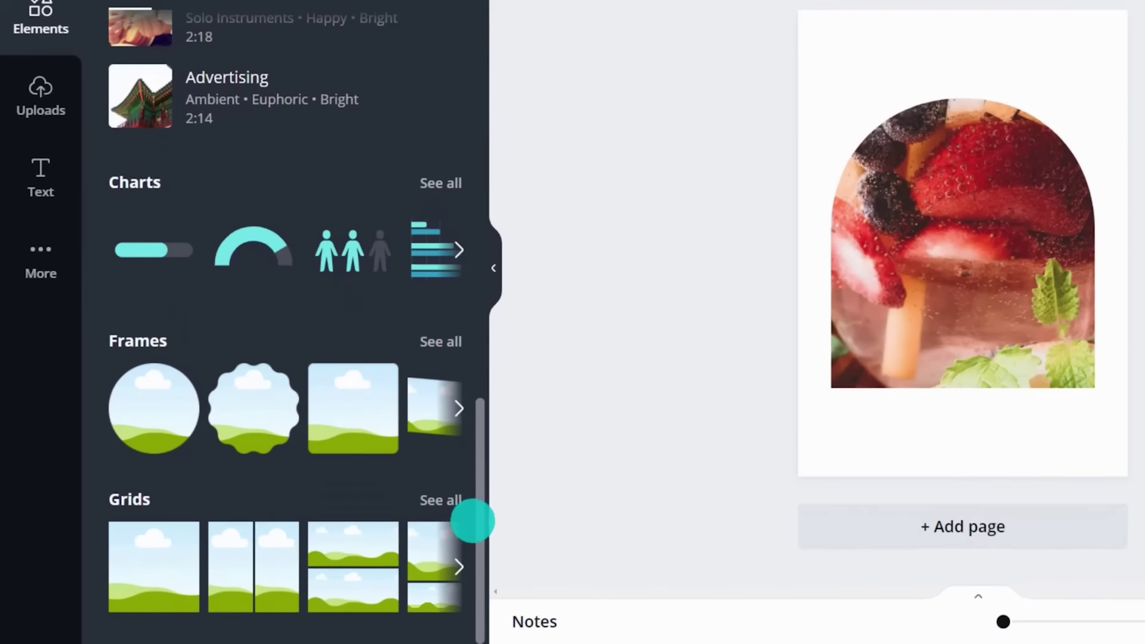
left_click(438, 501)
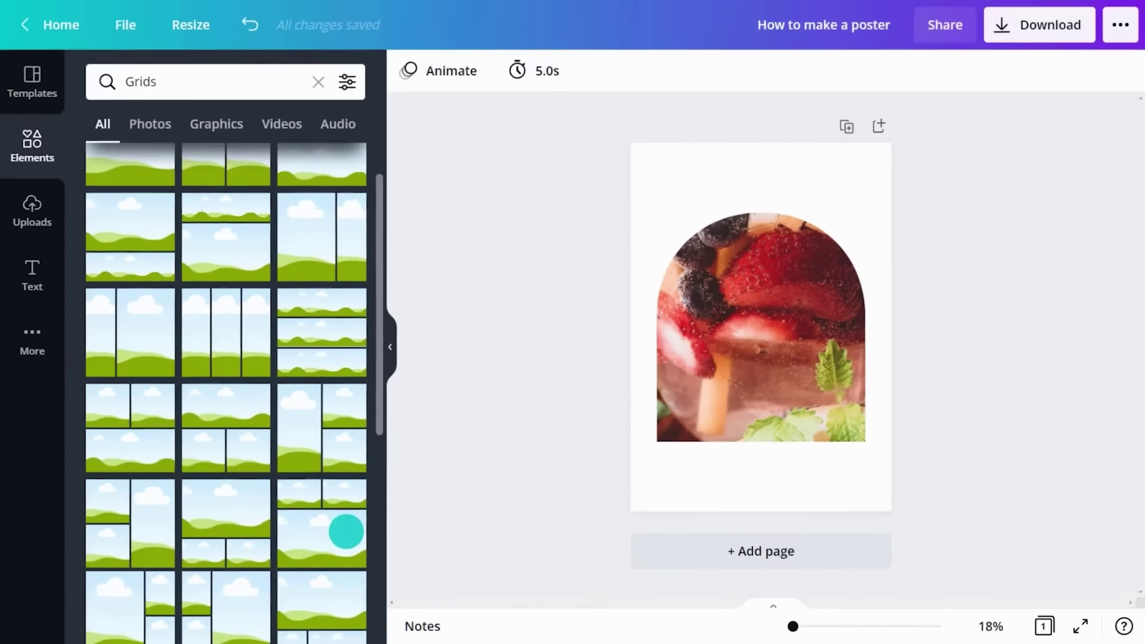
left_click(390, 347)
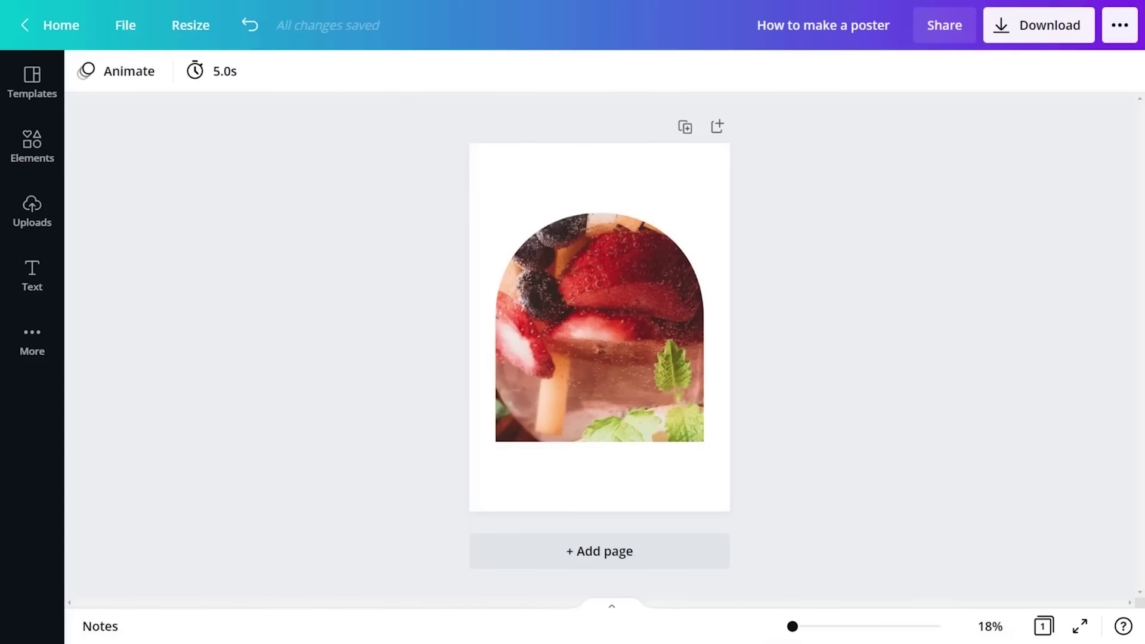
key("t")
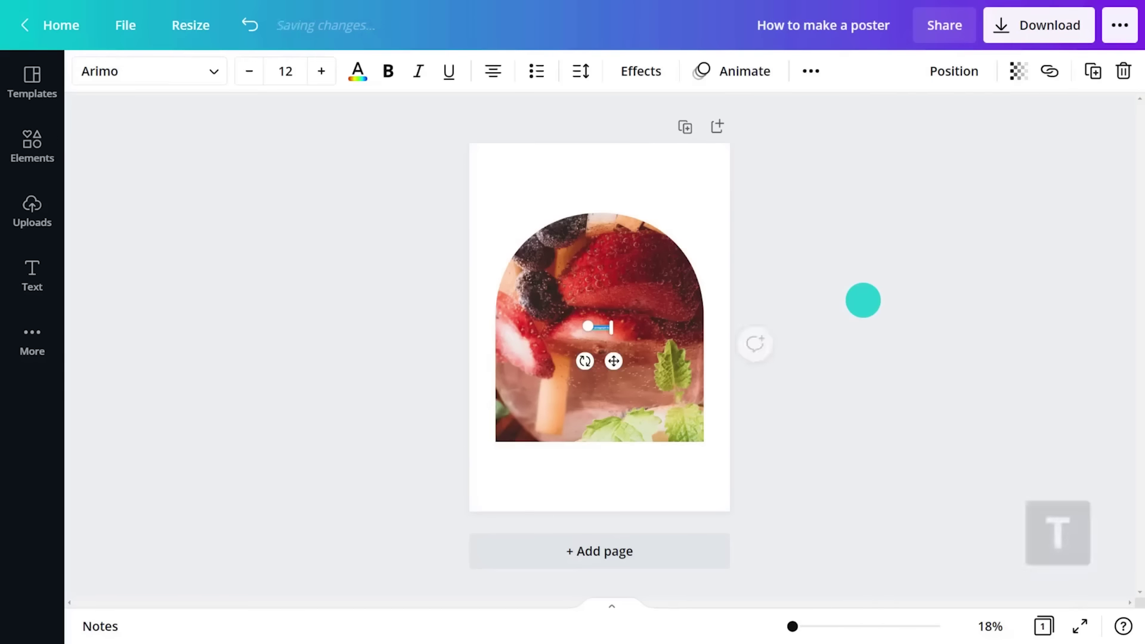
left_click_drag(614, 361, 565, 192)
mouse_move(635, 212)
left_mouse_down()
mouse_move(614, 213)
mouse_move(624, 213)
left_mouse_up()
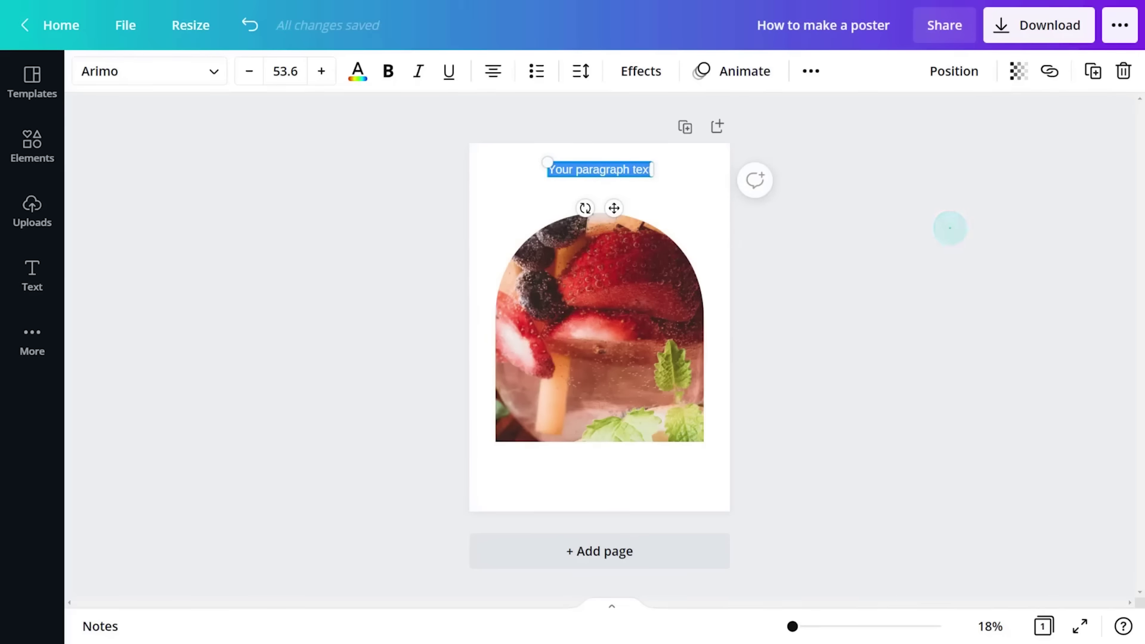
key("Delete")
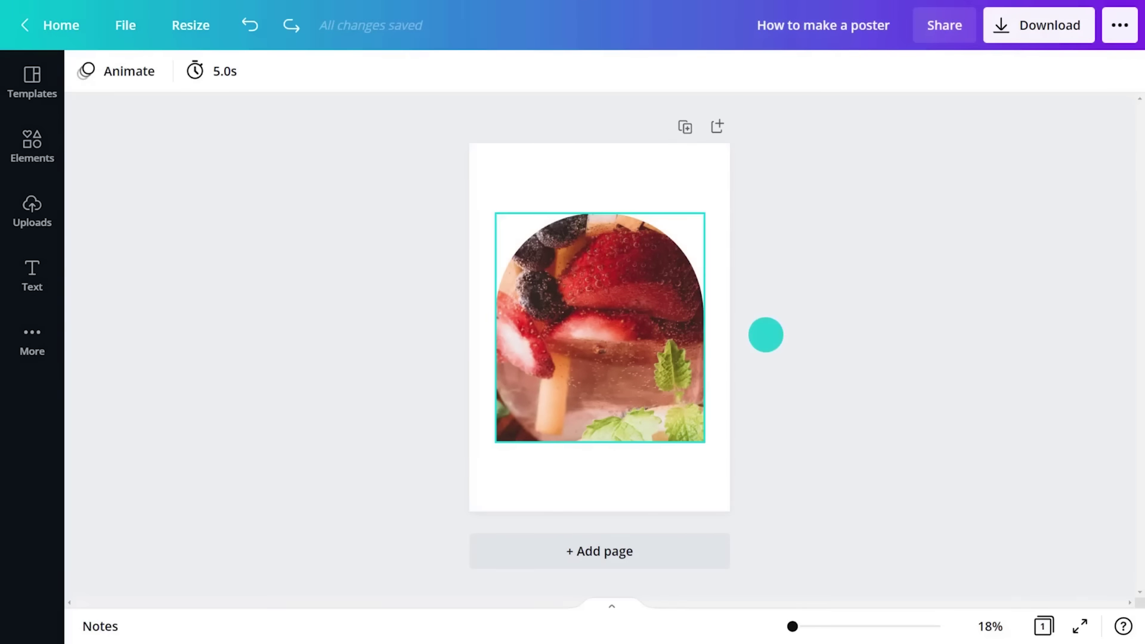
Move the arch photo down the page and add the recently used "refresco" font combination.
left_click(634, 333)
left_click_drag(634, 332, 636, 373)
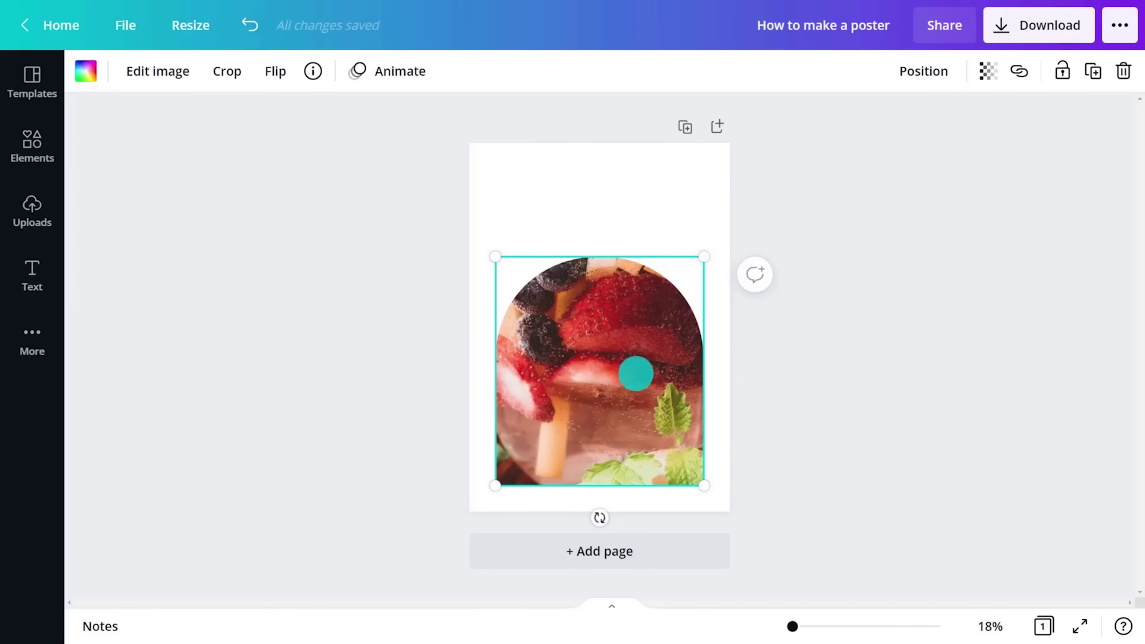
left_click(38, 285)
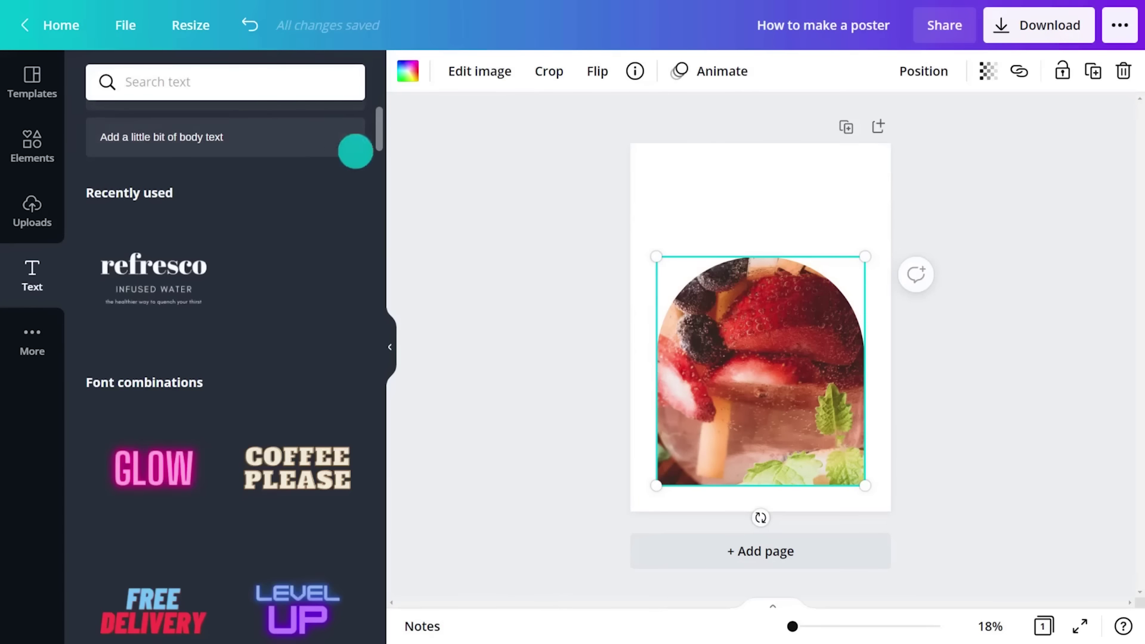
mouse_move(378, 143)
left_mouse_down()
mouse_move(380, 187)
mouse_move(383, 143)
left_mouse_up()
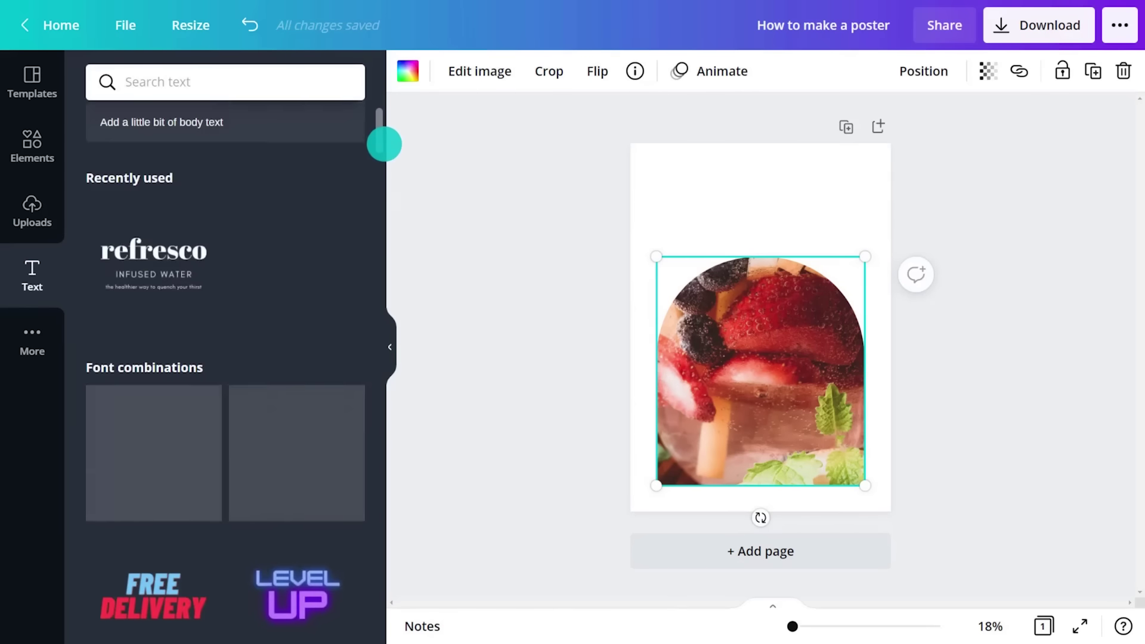
left_click(168, 251)
left_click(388, 346)
Colour the refresco text group black and place it enlarged in the empty space above the arch photo.
left_click(355, 72)
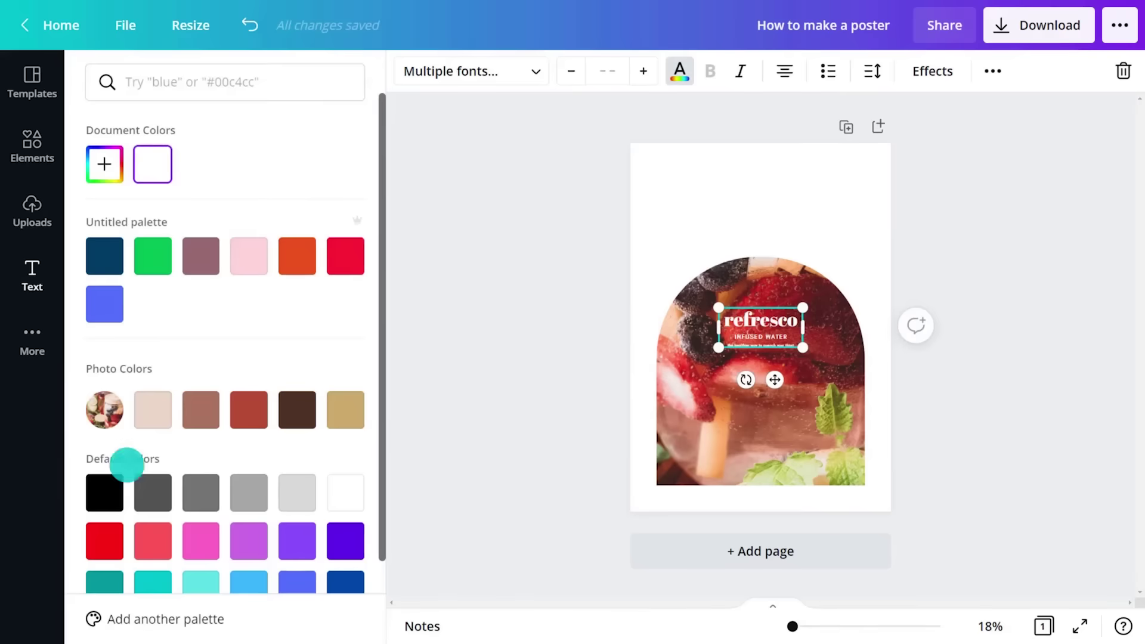
left_click(104, 490)
mouse_move(614, 379)
left_mouse_down()
mouse_move(611, 235)
mouse_move(670, 240)
left_mouse_up()
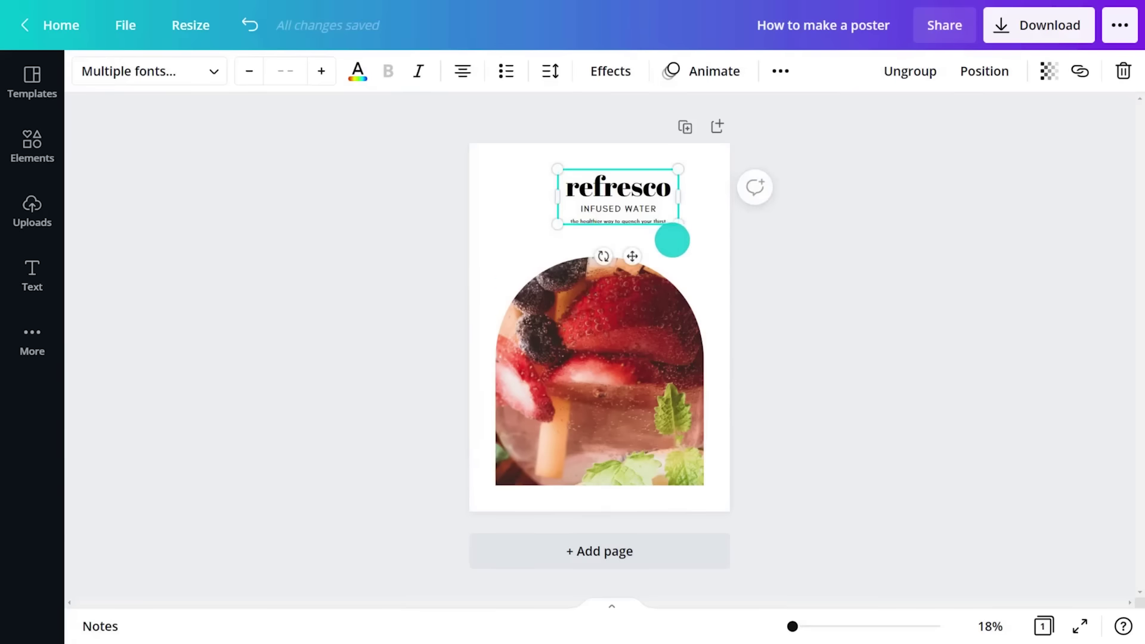
left_click_drag(558, 225, 523, 241)
left_click_drag(678, 238, 683, 244)
left_click(967, 229)
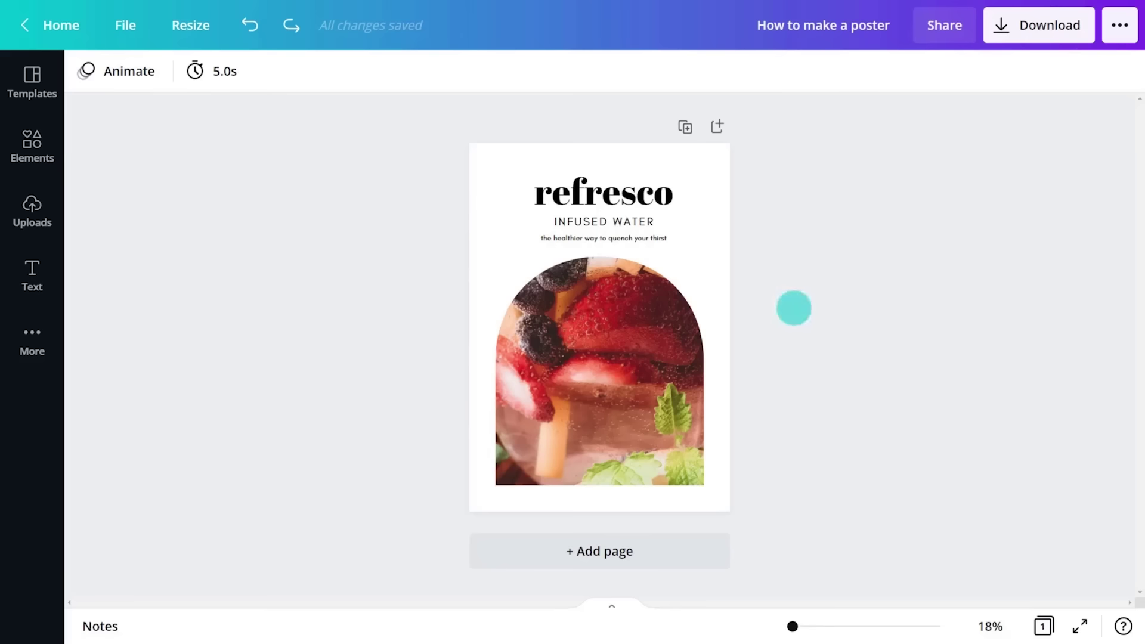
Enlarge the refresco text group a little more and recolour it brick red from the photo colours.
left_click(527, 240)
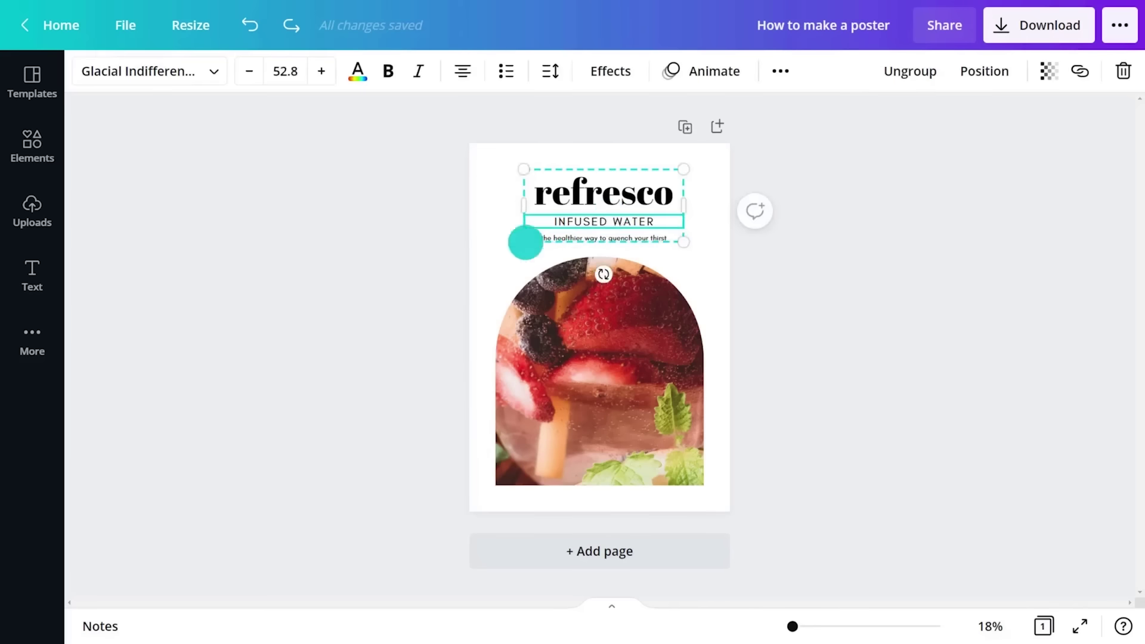
left_click_drag(686, 172, 700, 158)
left_click(356, 71)
left_click(249, 409)
Add the recently used sparkle graphic, small and in brick red, at the upper-left corner of the refresco title.
left_click(32, 146)
left_click(128, 263)
left_click(389, 346)
left_click_drag(654, 397, 522, 214)
Duplicate the sparkle graphic and place the copy upside down at the lower-right end of the refresco title.
right_click(512, 177)
left_click(546, 201)
right_click(504, 257)
left_click(533, 303)
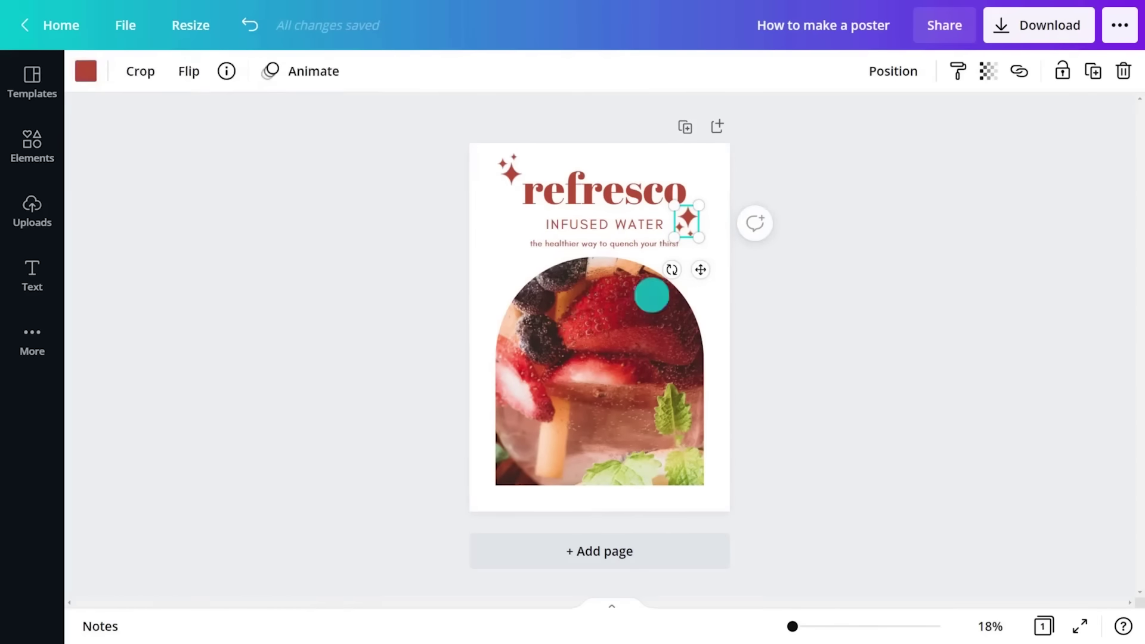
Shift the INFUSED WATER line slightly up, closer to the refresco title.
left_click(692, 226, "shift")
left_click(611, 220)
left_click(890, 184)
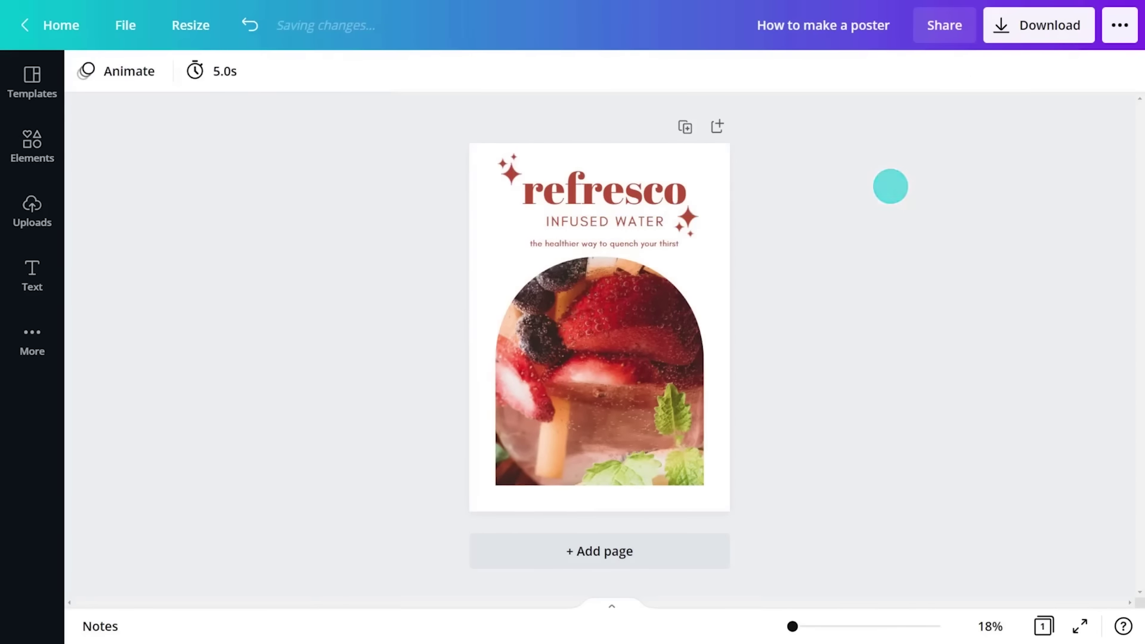